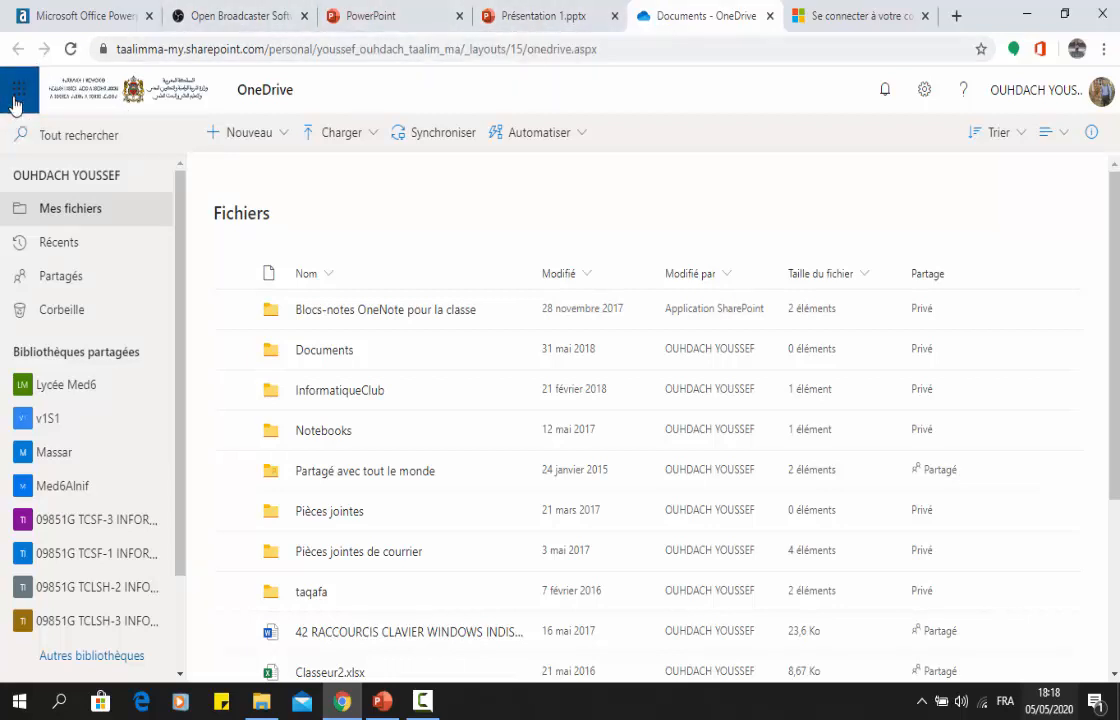
{"action": "left_click", "coordinate": [15, 100]}
{"action": "left_click", "coordinate": [513, 209]}
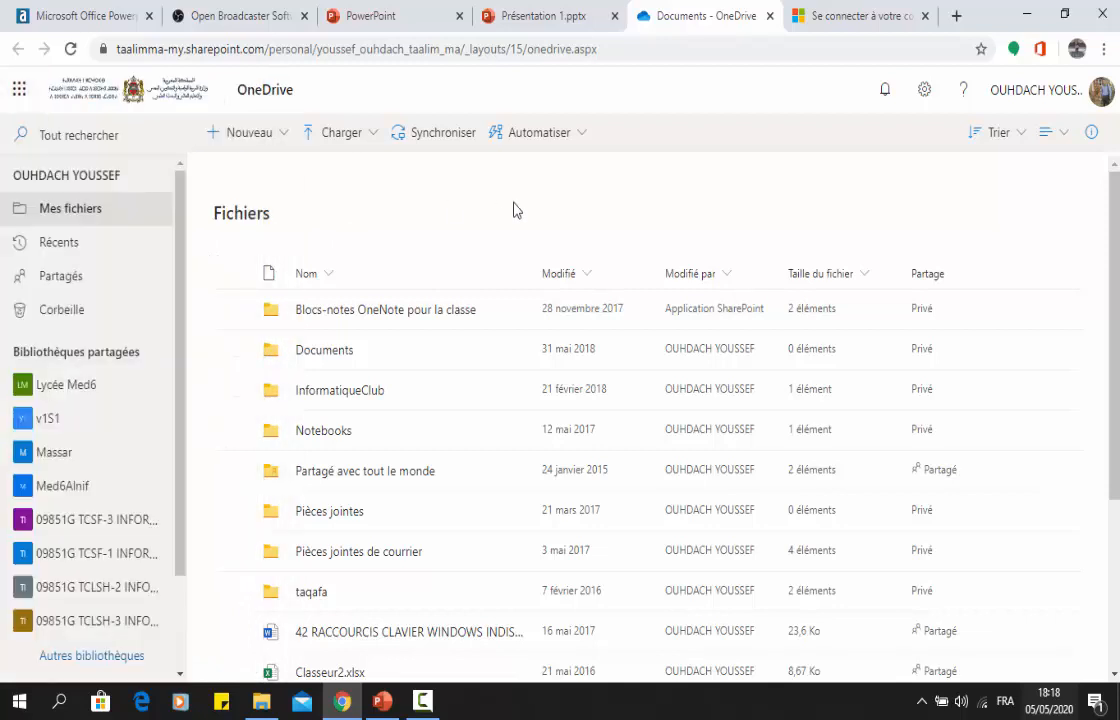
Switch to PowerPoint and create a new blank presentation.
{"action": "left_click", "coordinate": [383, 703]}
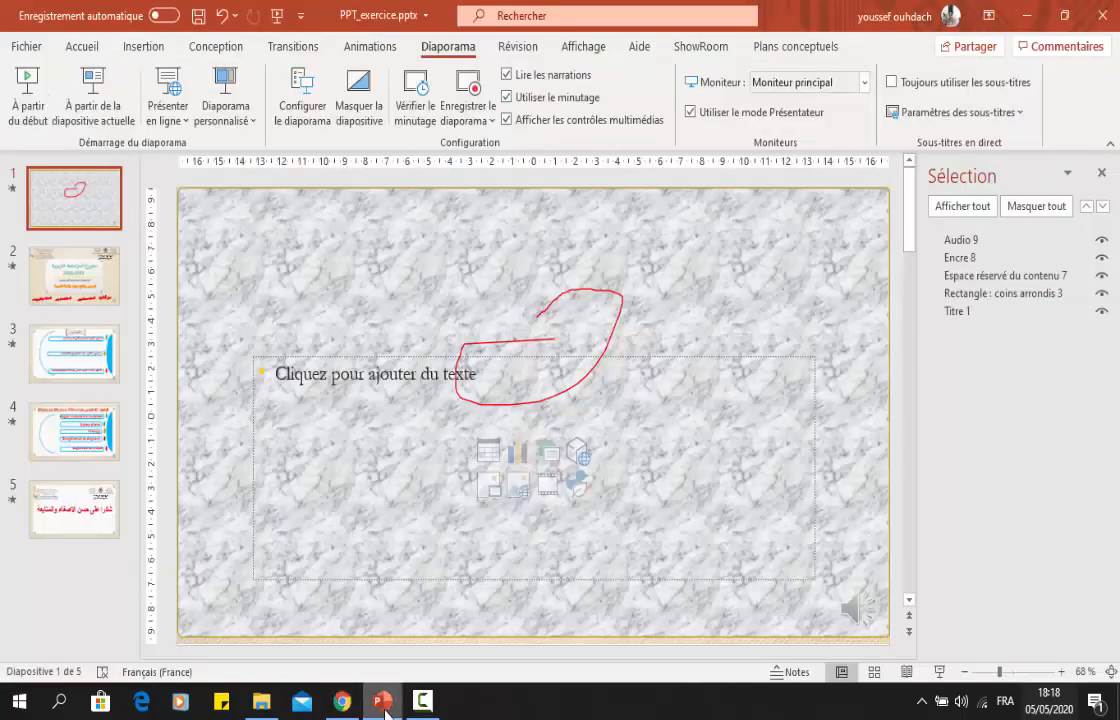
{"action": "left_click", "coordinate": [22, 46]}
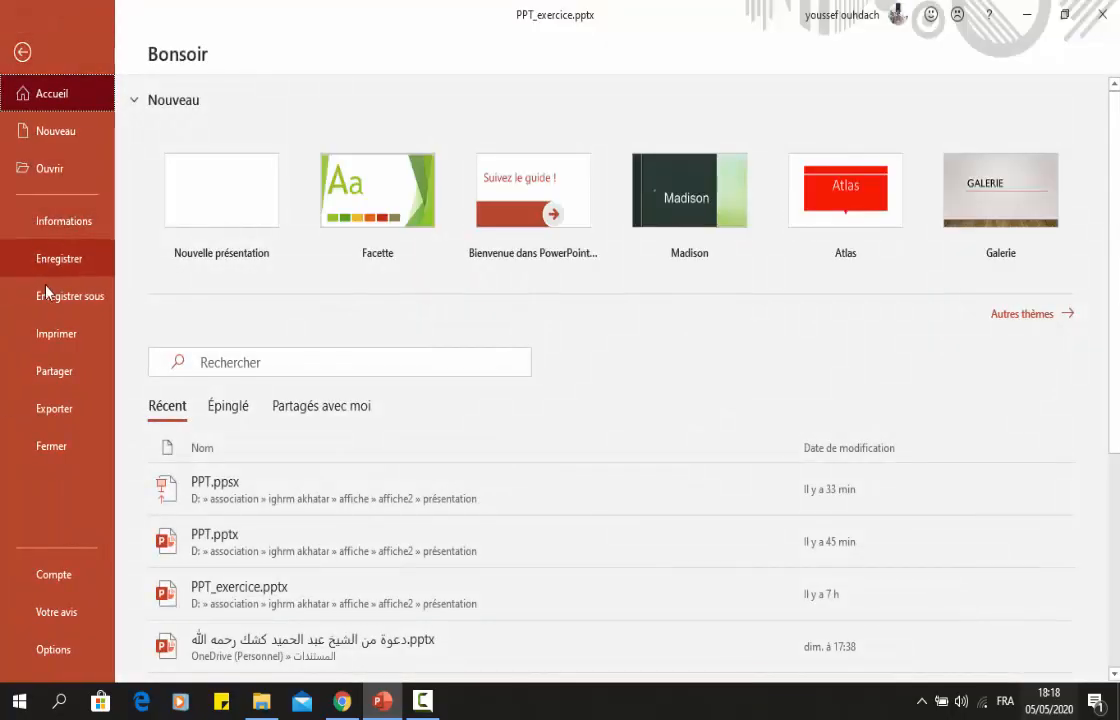
{"action": "left_click", "coordinate": [46, 130]}
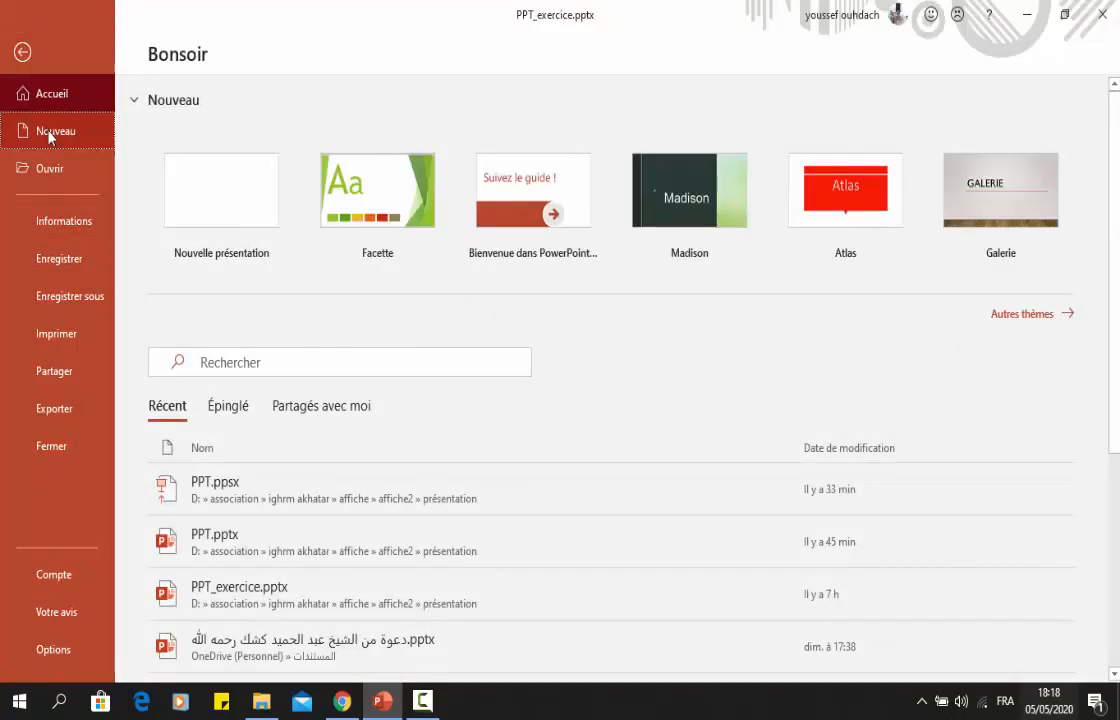
{"action": "left_click", "coordinate": [250, 194]}
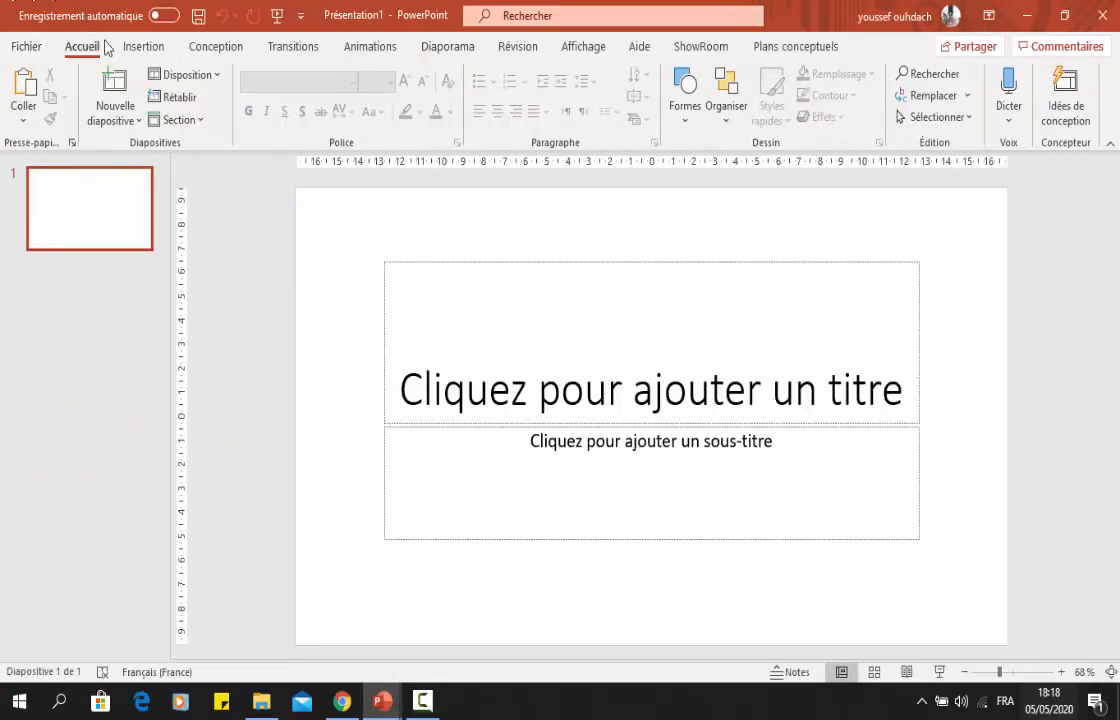
Start a screen recording from the new presentation and set the recorded area around the OneDrive page in the browser.
{"action": "left_click", "coordinate": [140, 47]}
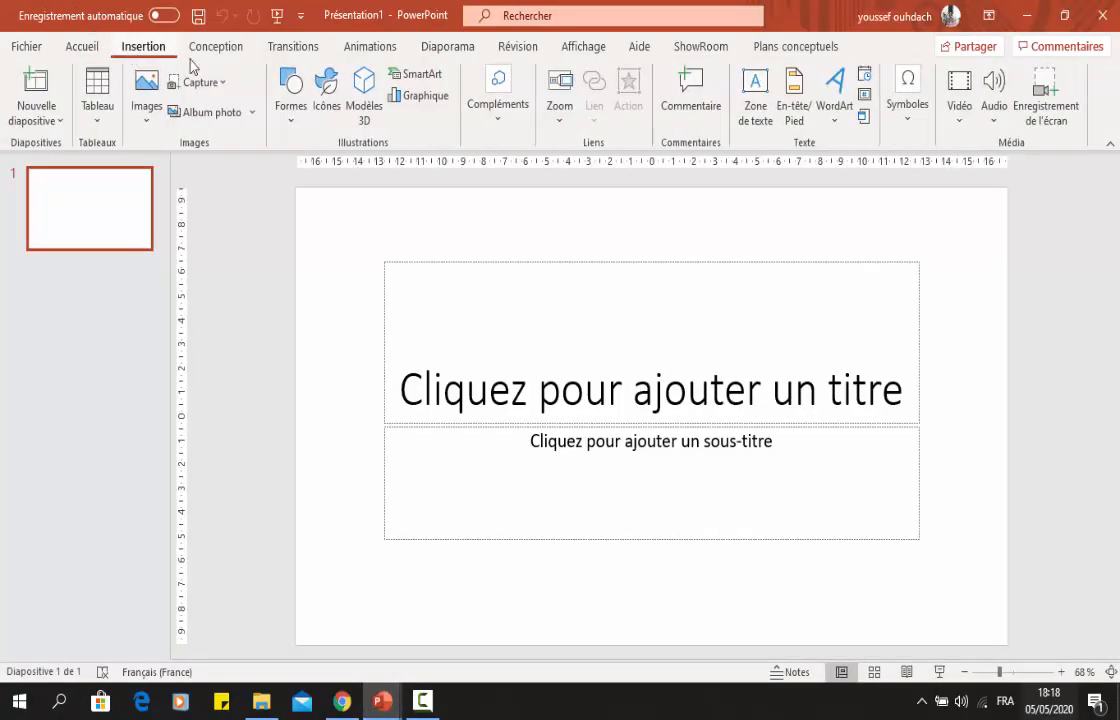
{"action": "left_click", "coordinate": [1046, 112]}
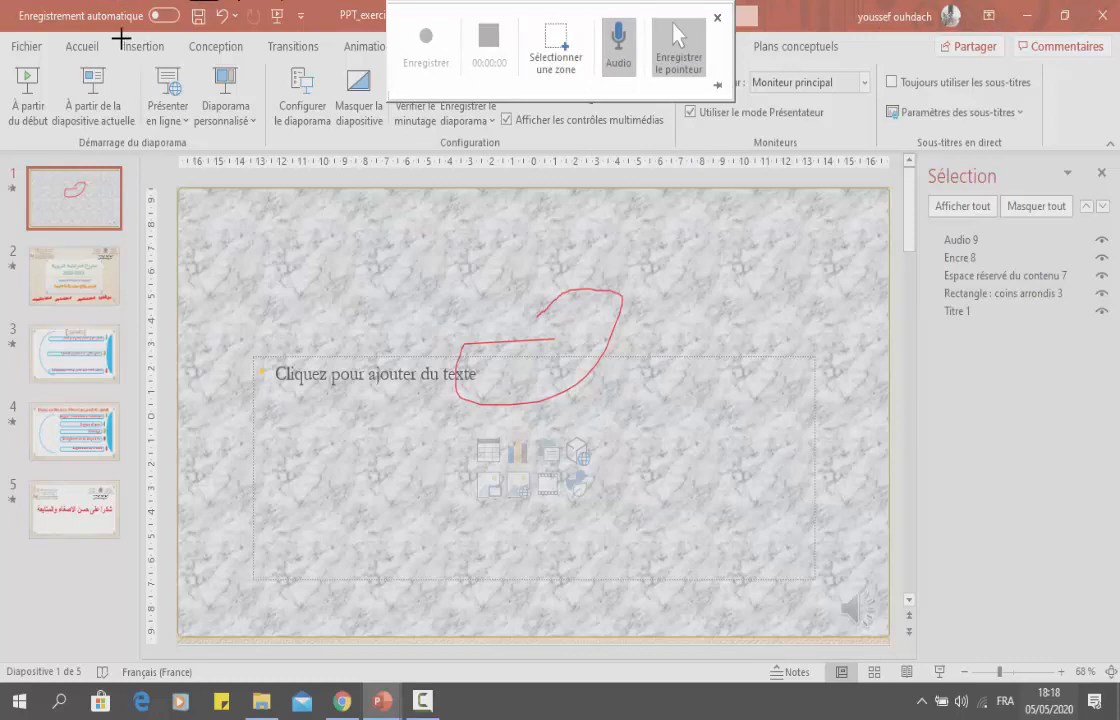
{"action": "left_click_drag", "start_coordinate": [120, 38], "coordinate": [1040, 620]}
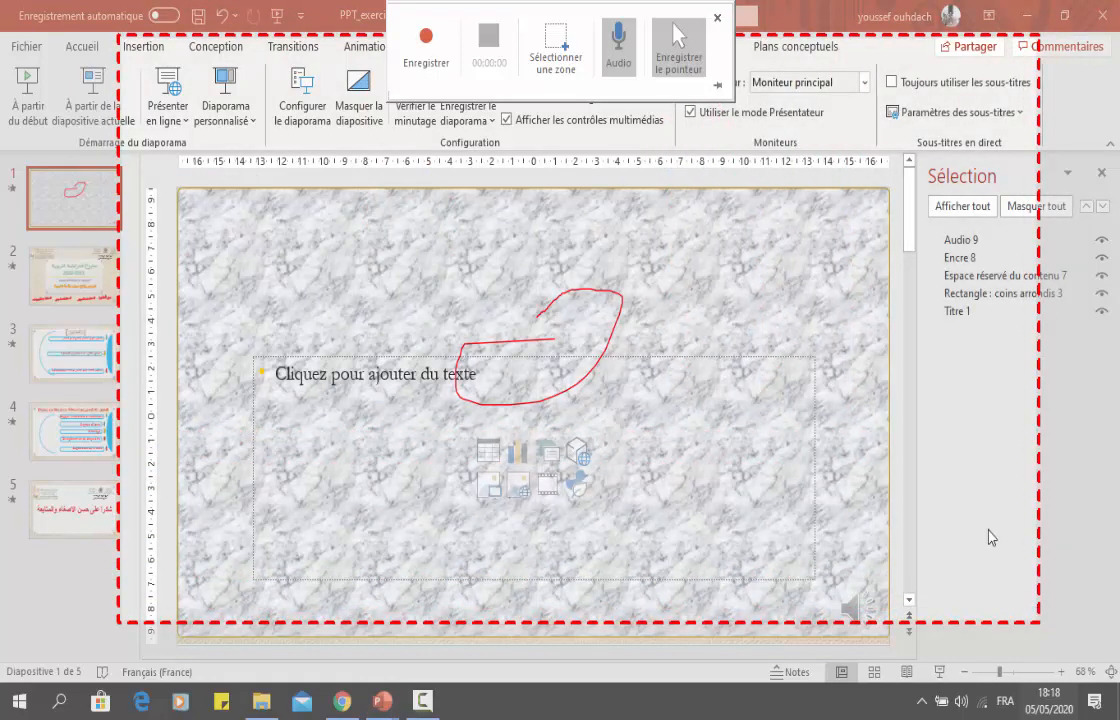
{"action": "left_click", "coordinate": [1036, 16]}
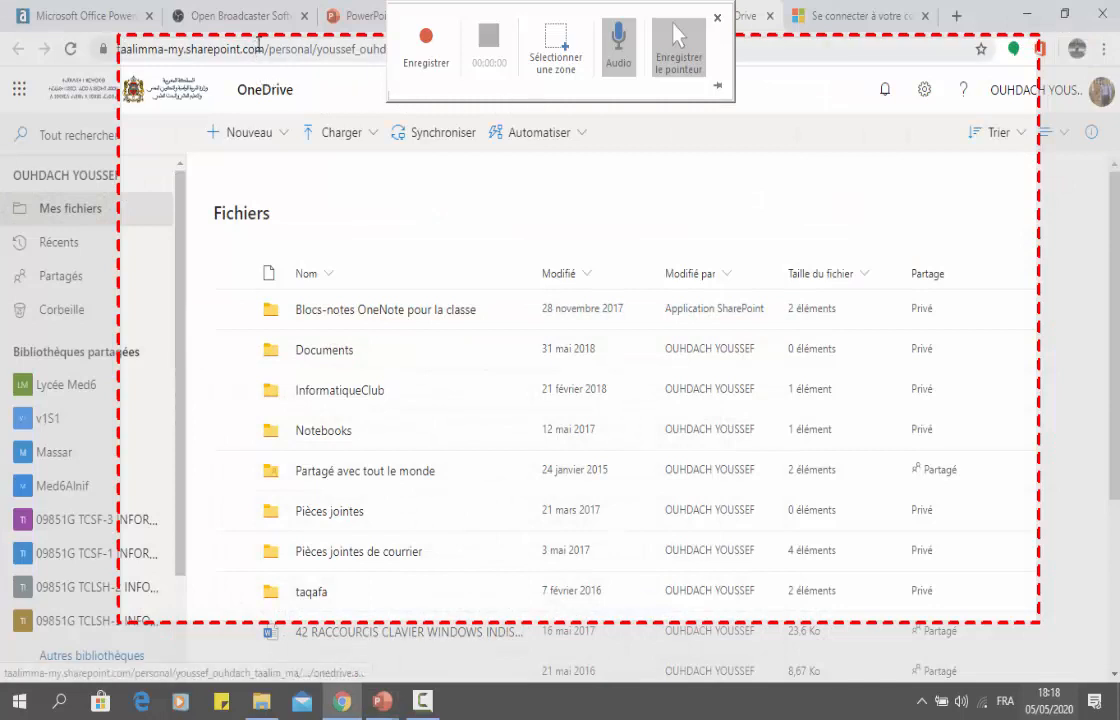
{"action": "left_click", "coordinate": [555, 50]}
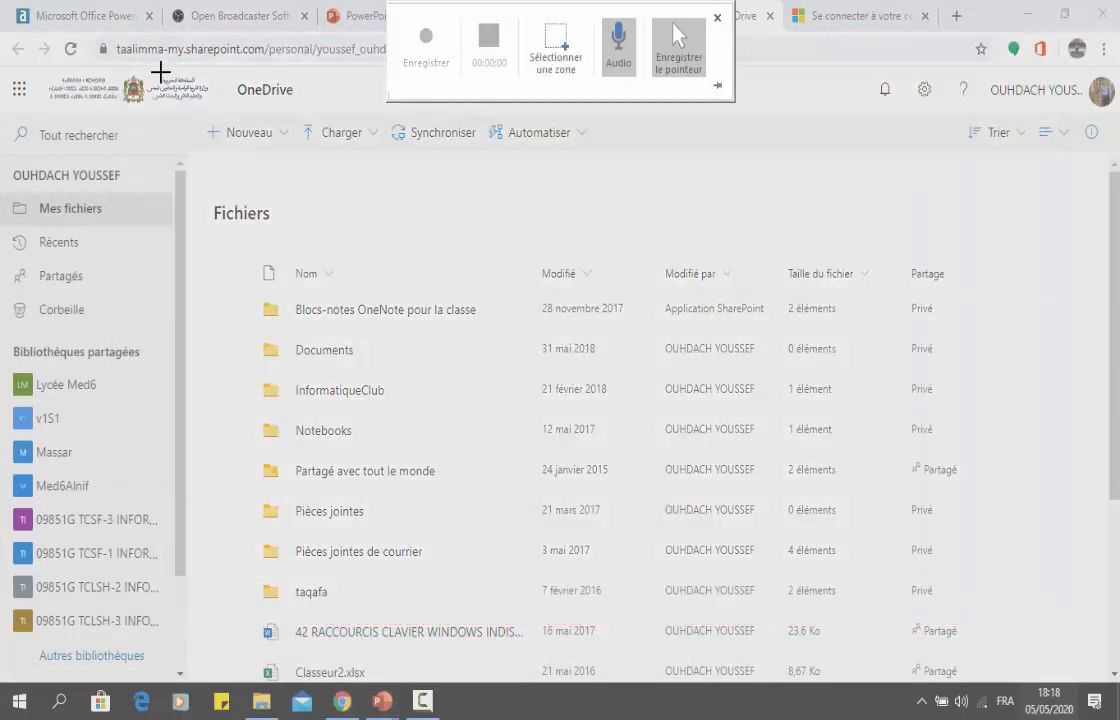
{"action": "left_click_drag", "start_coordinate": [7, 64], "coordinate": [1082, 598]}
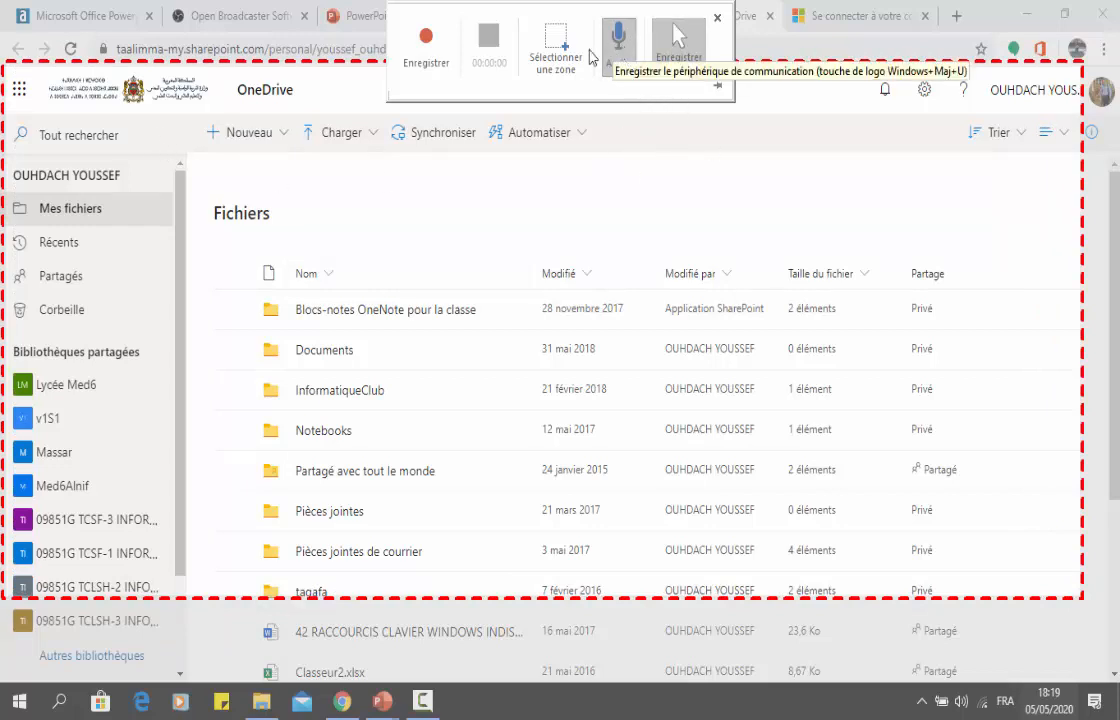
Record the OneDrive page while opening and closing its app launcher, and stop the recording to insert the video on the slide.
{"action": "left_click", "coordinate": [430, 60]}
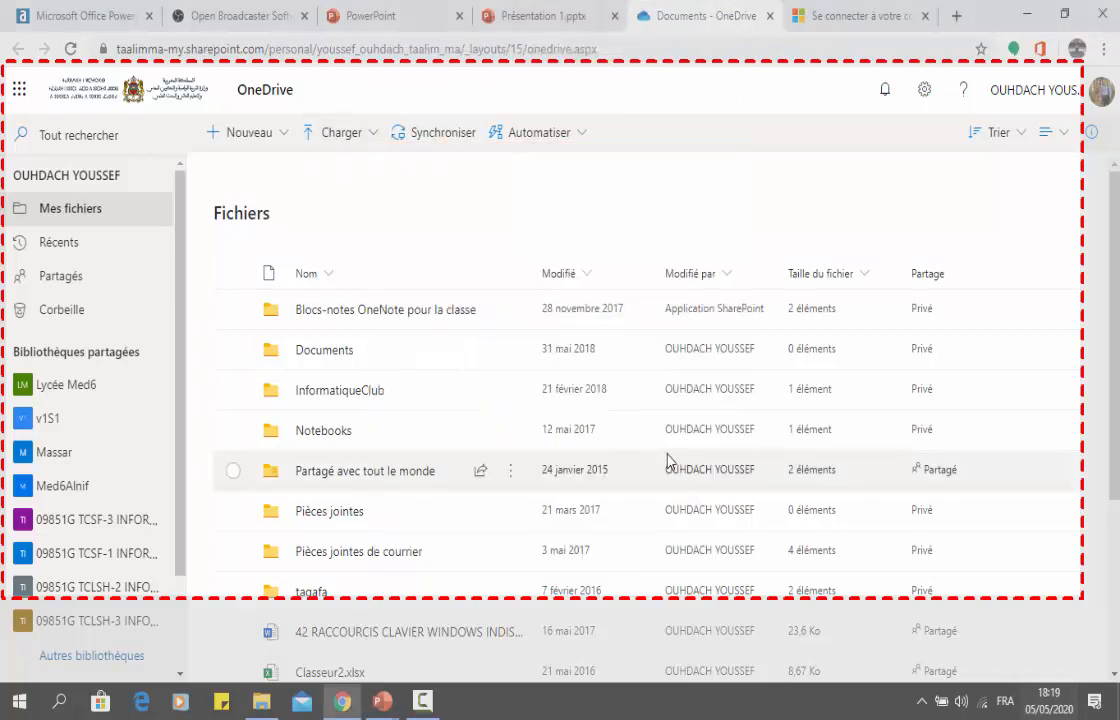
{"action": "left_click", "coordinate": [20, 89]}
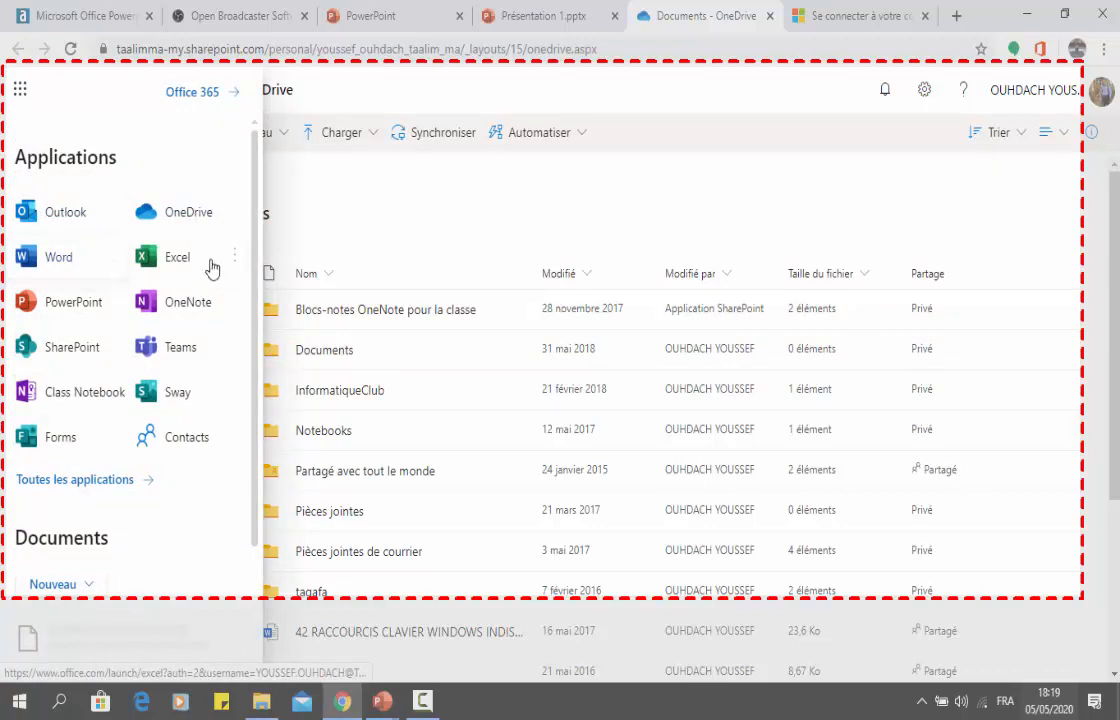
{"action": "left_click", "coordinate": [455, 173]}
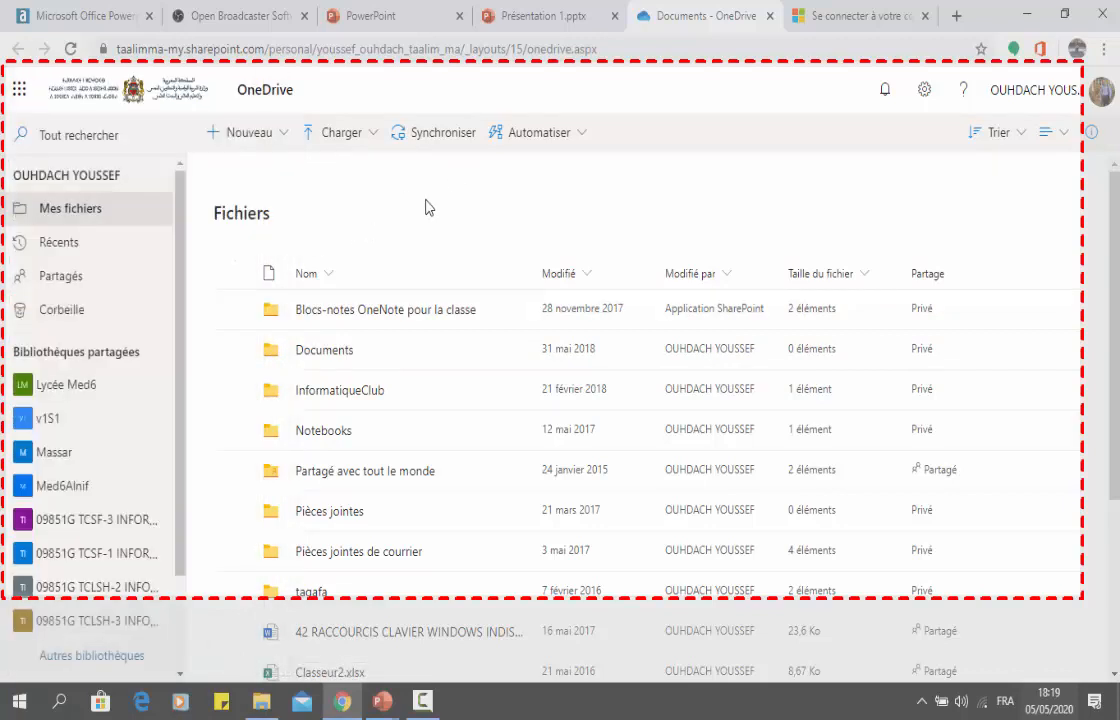
{"action": "key", "text": "super+shift+q"}
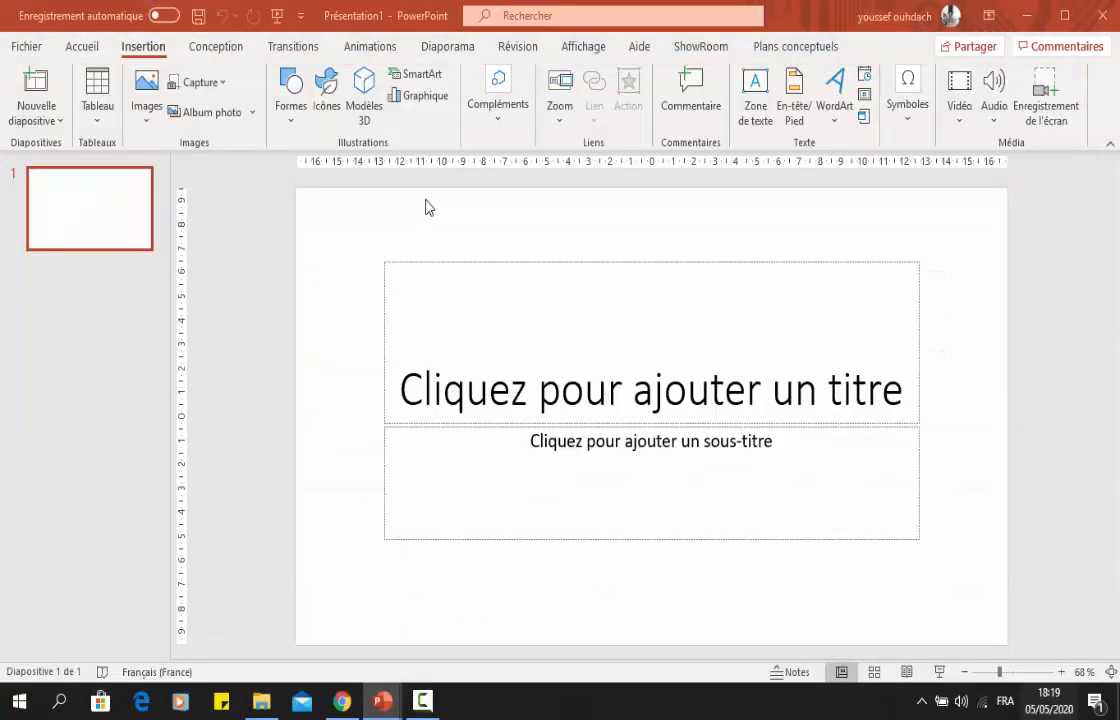
{"action": "mouse_move", "coordinate": [598, 311]}
{"action": "left_mouse_down"}
{"action": "mouse_move", "coordinate": [598, 285]}
{"action": "mouse_move", "coordinate": [598, 308]}
{"action": "left_mouse_up"}
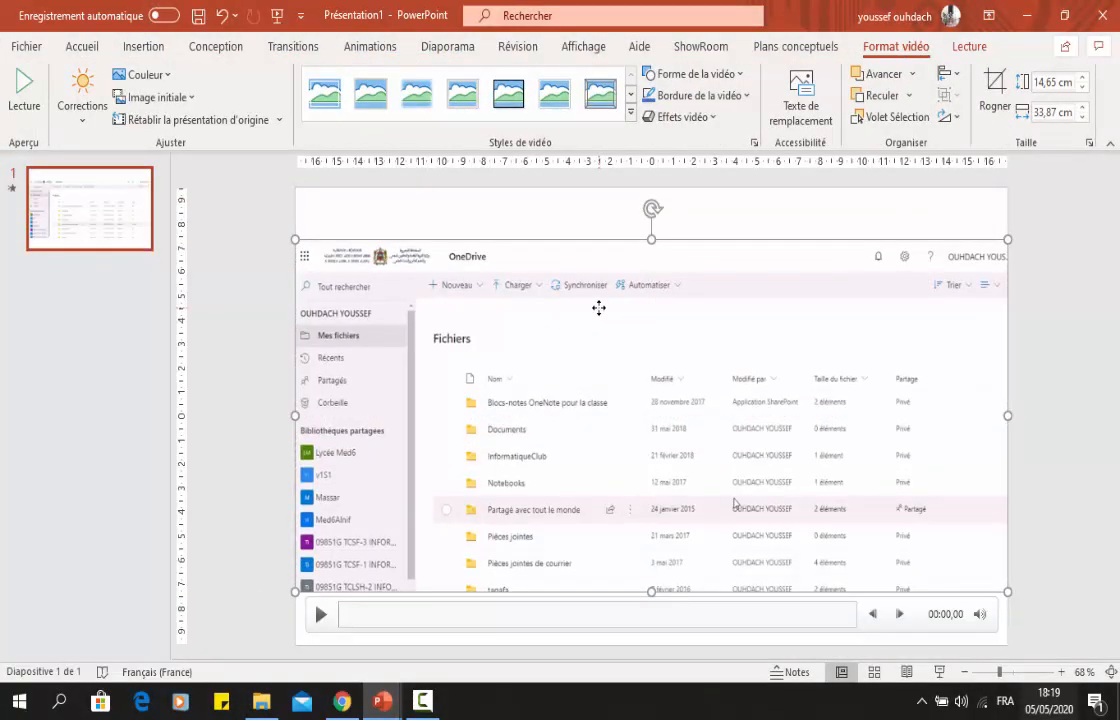
Try to save the recorded video as Média1.mp4 in the Documents folder, and delete the video from the slide.
{"action": "right_click", "coordinate": [258, 292]}
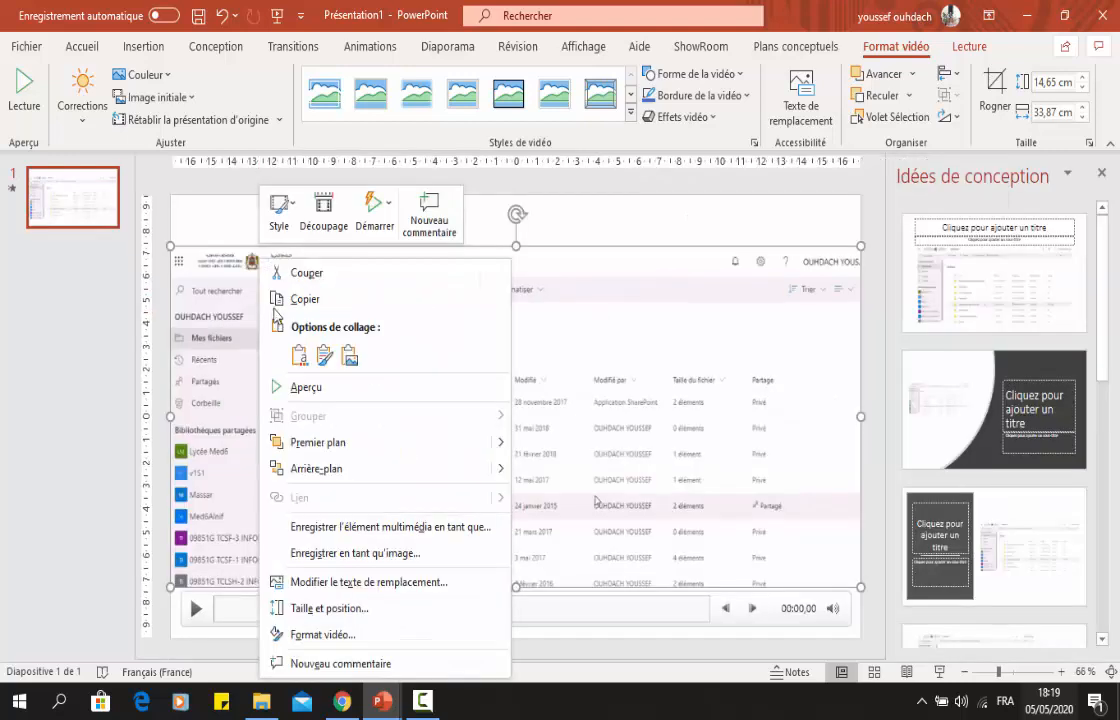
{"action": "left_click", "coordinate": [397, 530]}
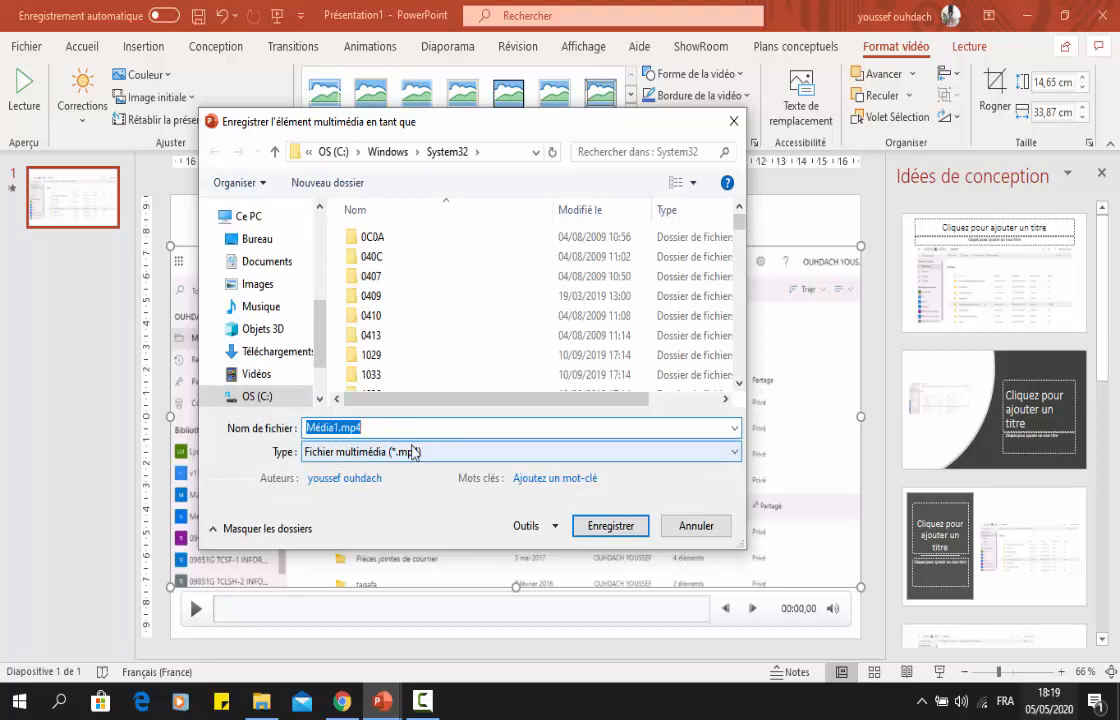
{"action": "left_click", "coordinate": [262, 261]}
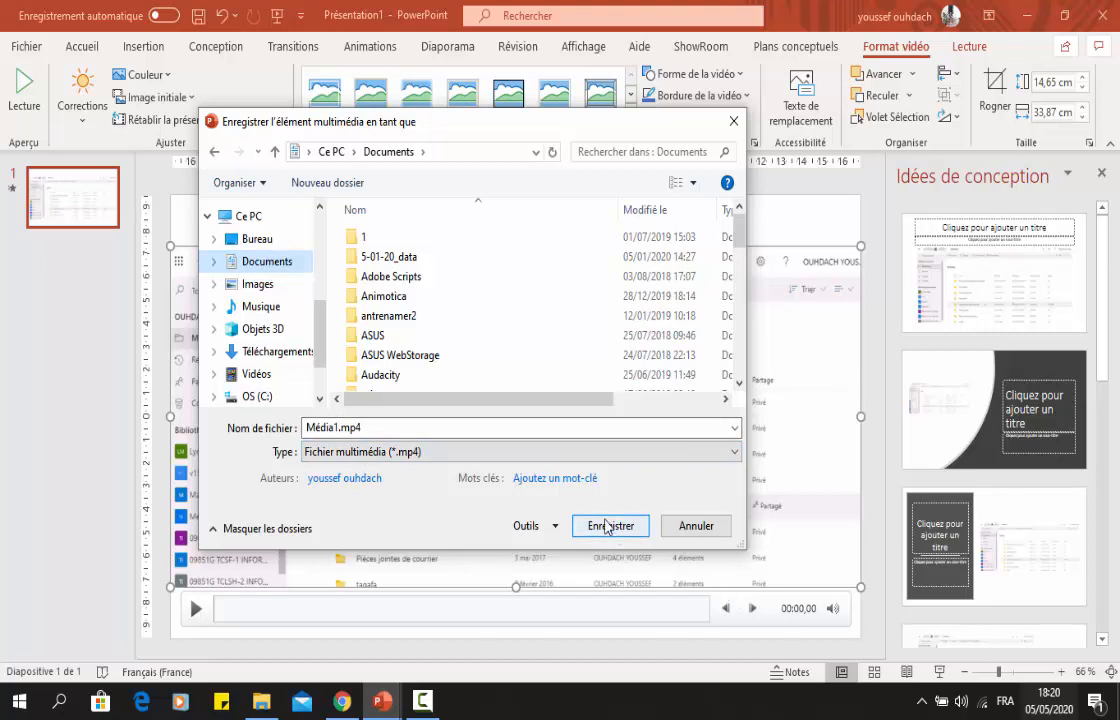
{"action": "left_click", "coordinate": [696, 526]}
{"action": "key", "text": "Delete"}
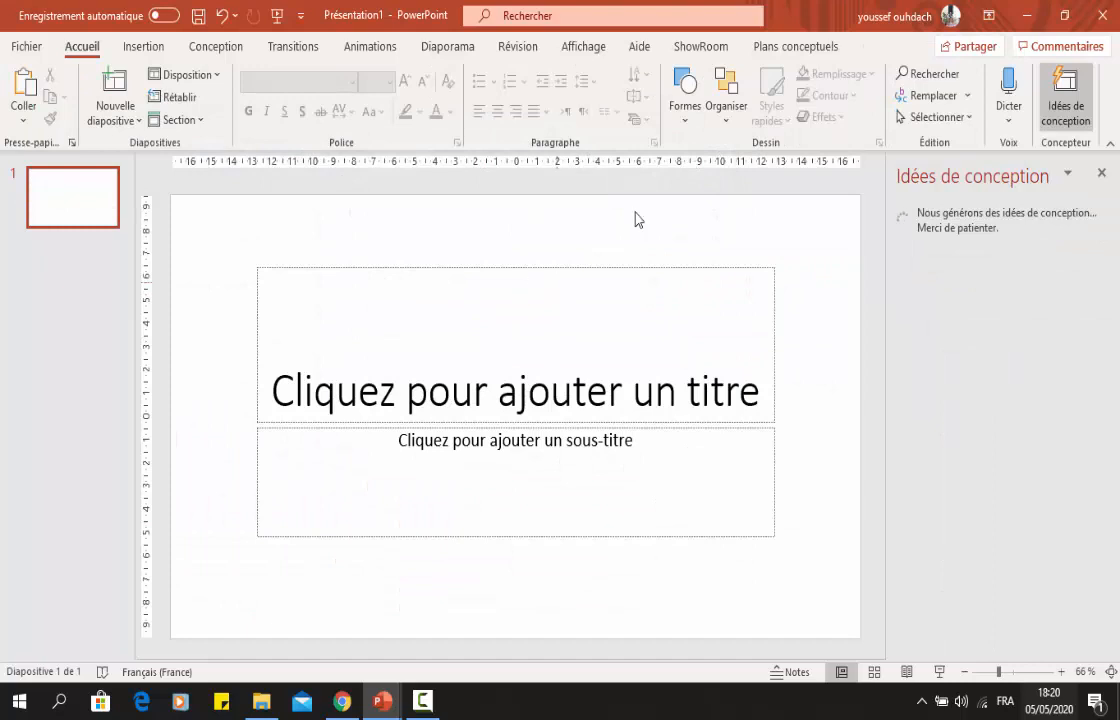
Minimize the new presentation and the browser, and switch to the PPT_exercice.pptx presentation.
{"action": "left_click", "coordinate": [1025, 16]}
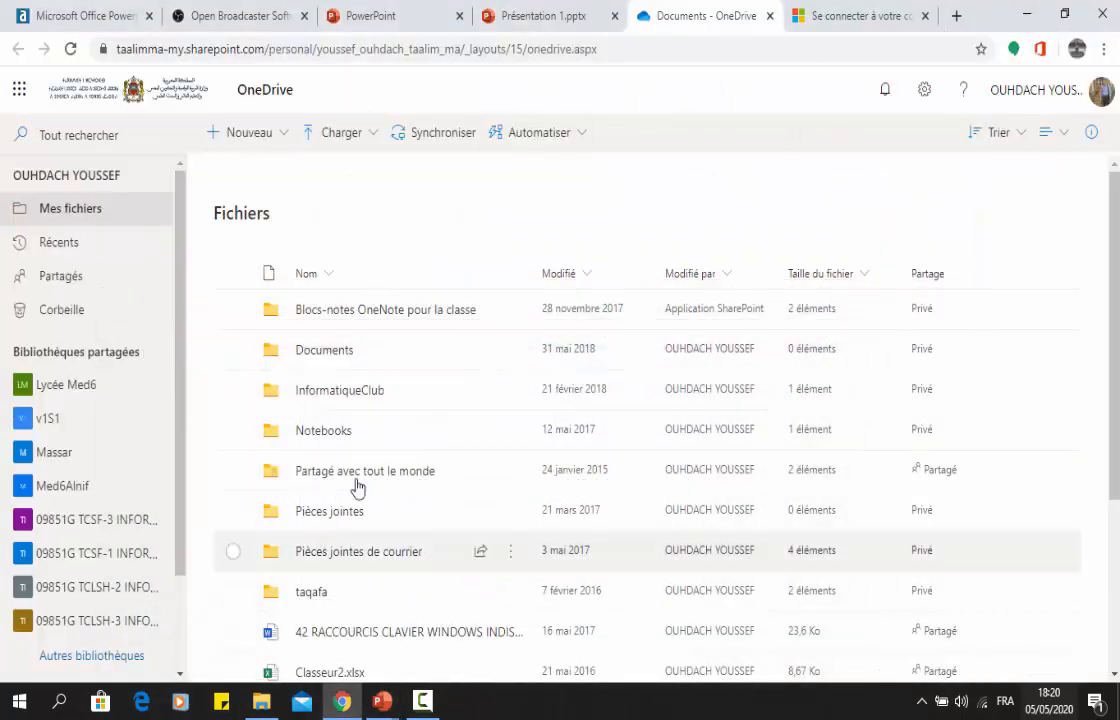
{"action": "left_click", "coordinate": [1025, 16]}
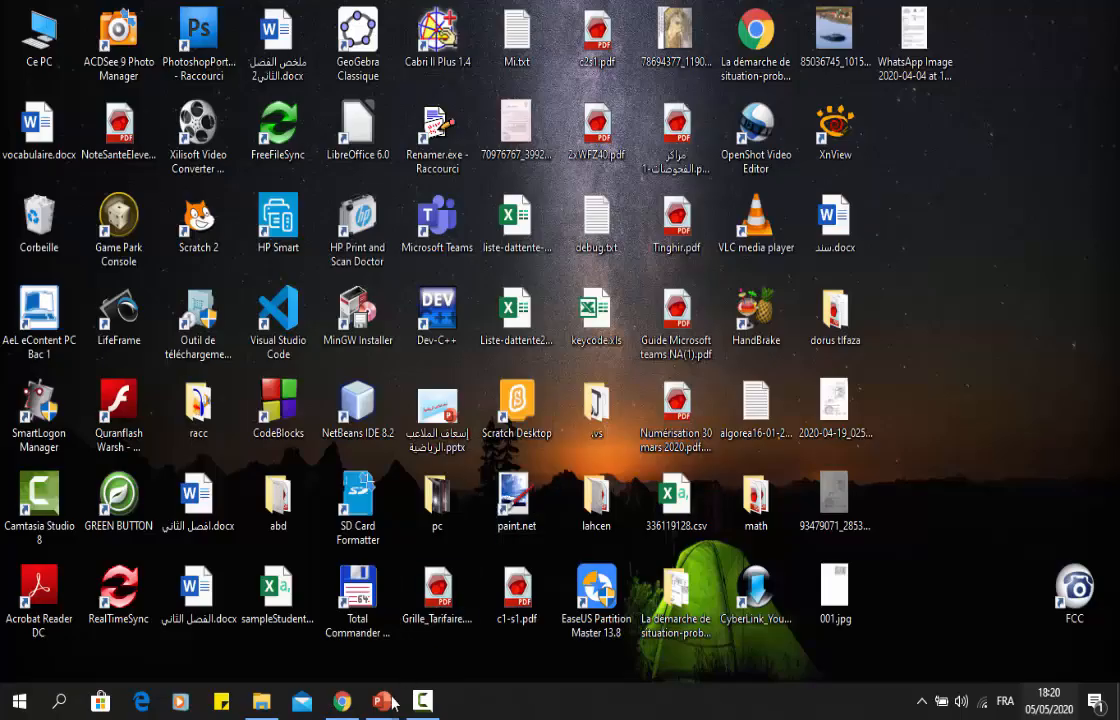
{"action": "mouse_move", "coordinate": [392, 703]}
{"action": "left_click", "coordinate": [268, 622]}
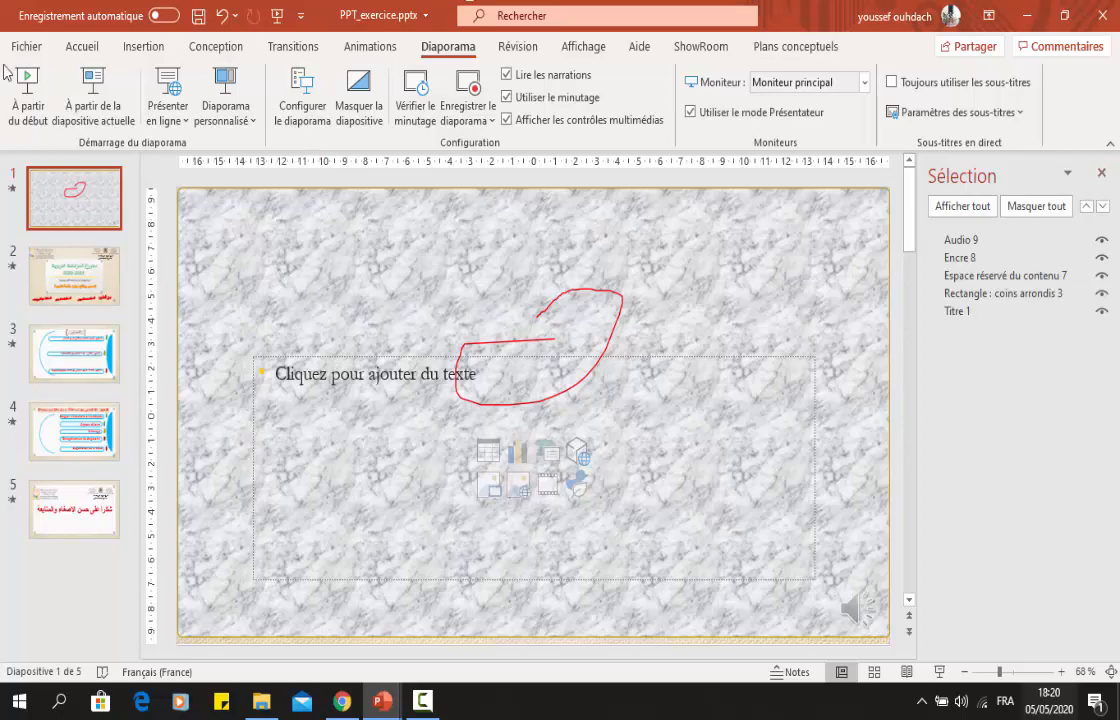
Review the video export quality options for PPT_exercice.pptx, set the quality to HD (720p), and return to the slides.
{"action": "left_click", "coordinate": [33, 45]}
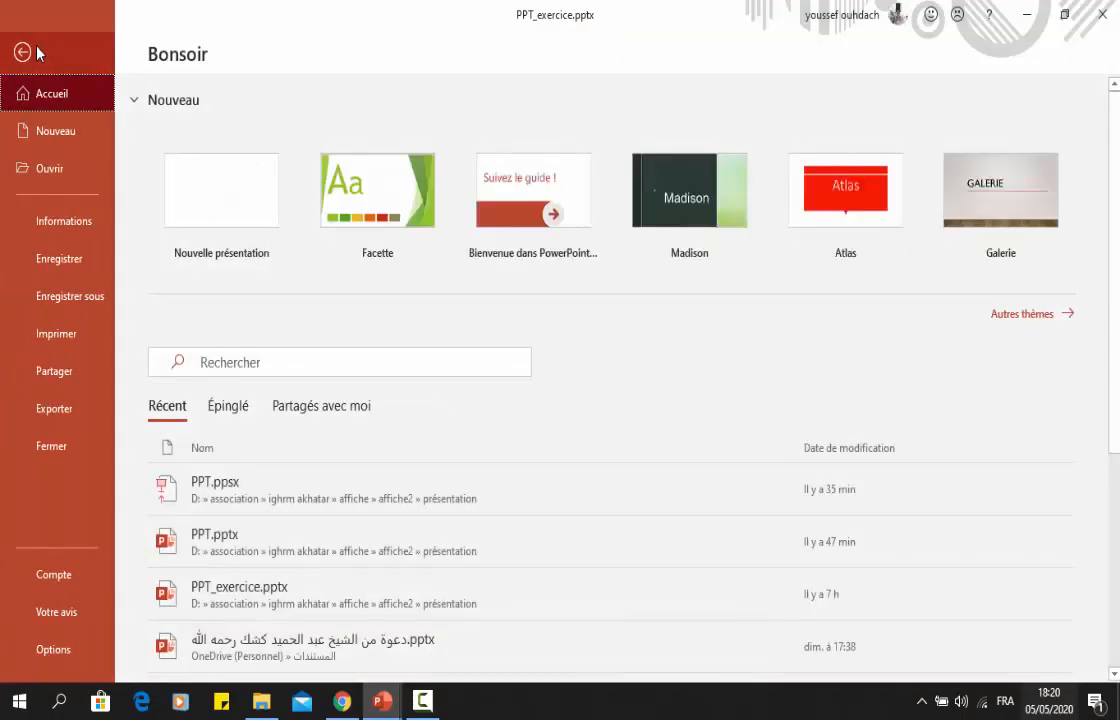
{"action": "left_click", "coordinate": [56, 420]}
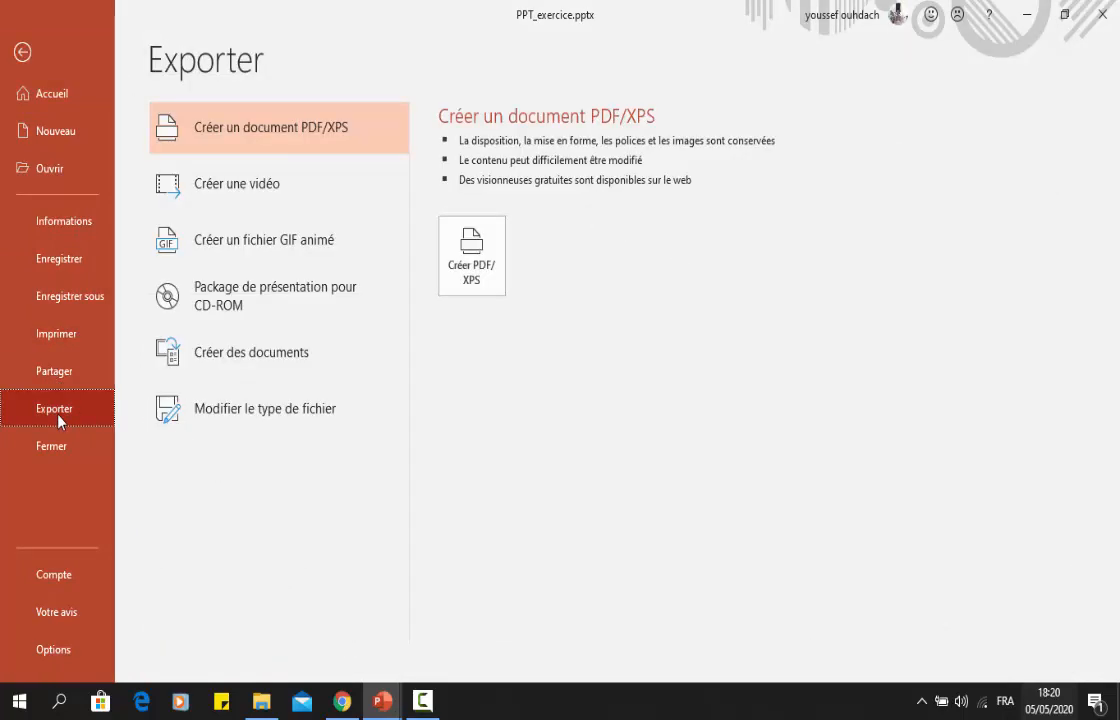
{"action": "left_click", "coordinate": [279, 189]}
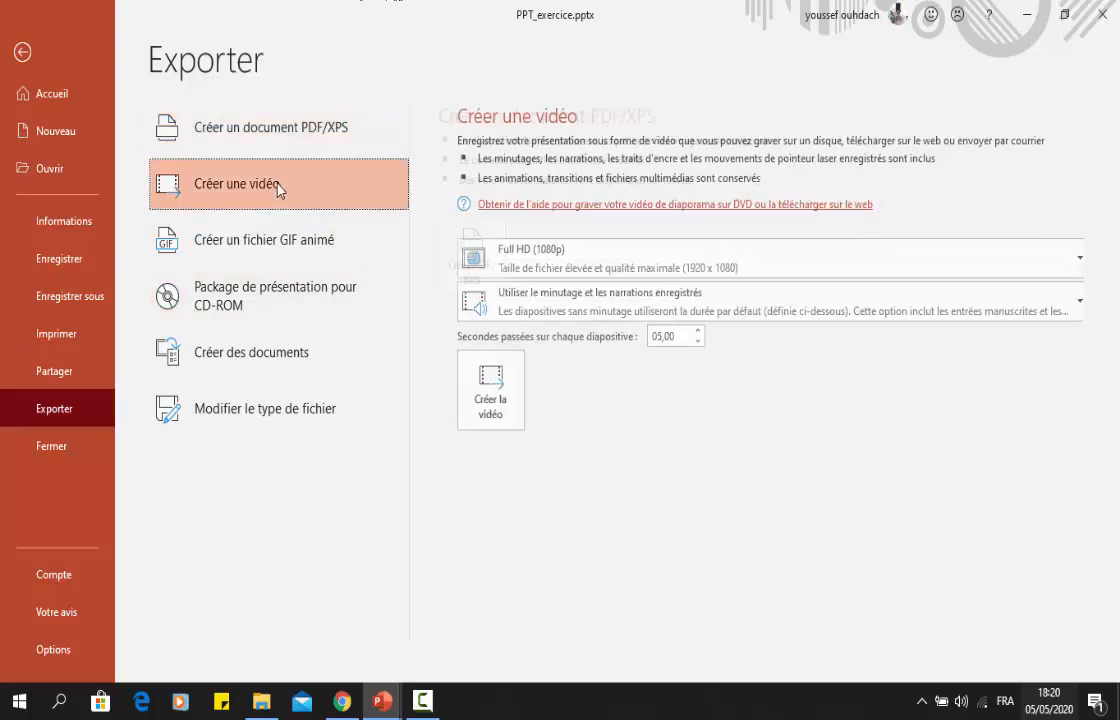
{"action": "left_click", "coordinate": [605, 265]}
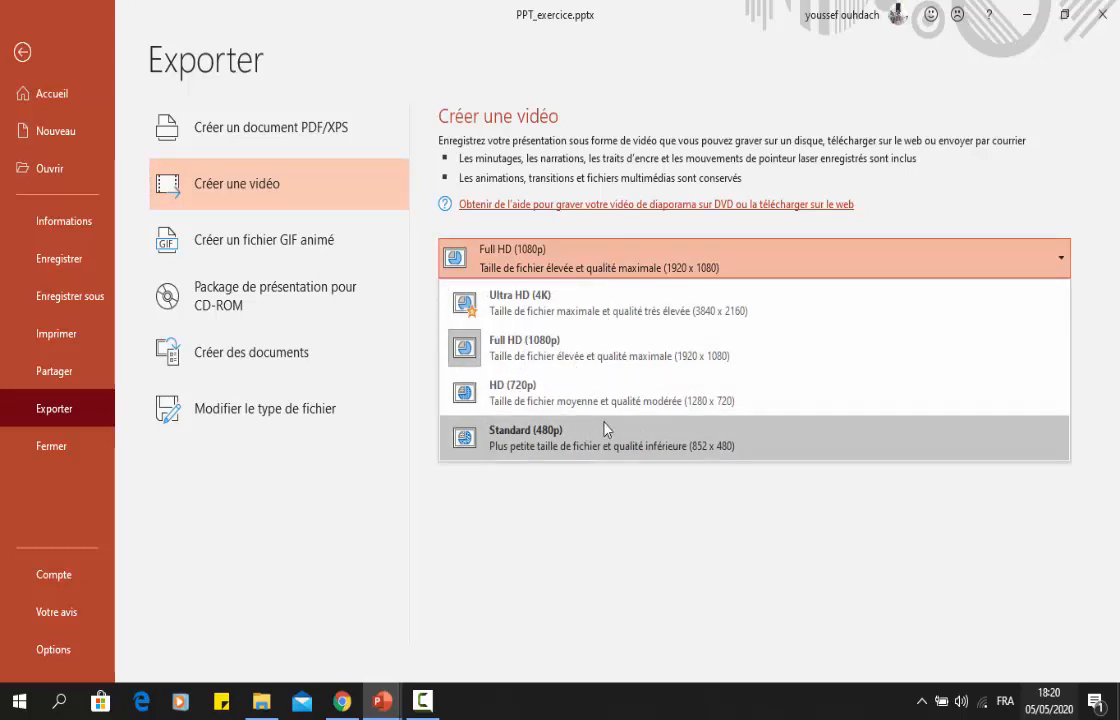
{"action": "left_click", "coordinate": [602, 488]}
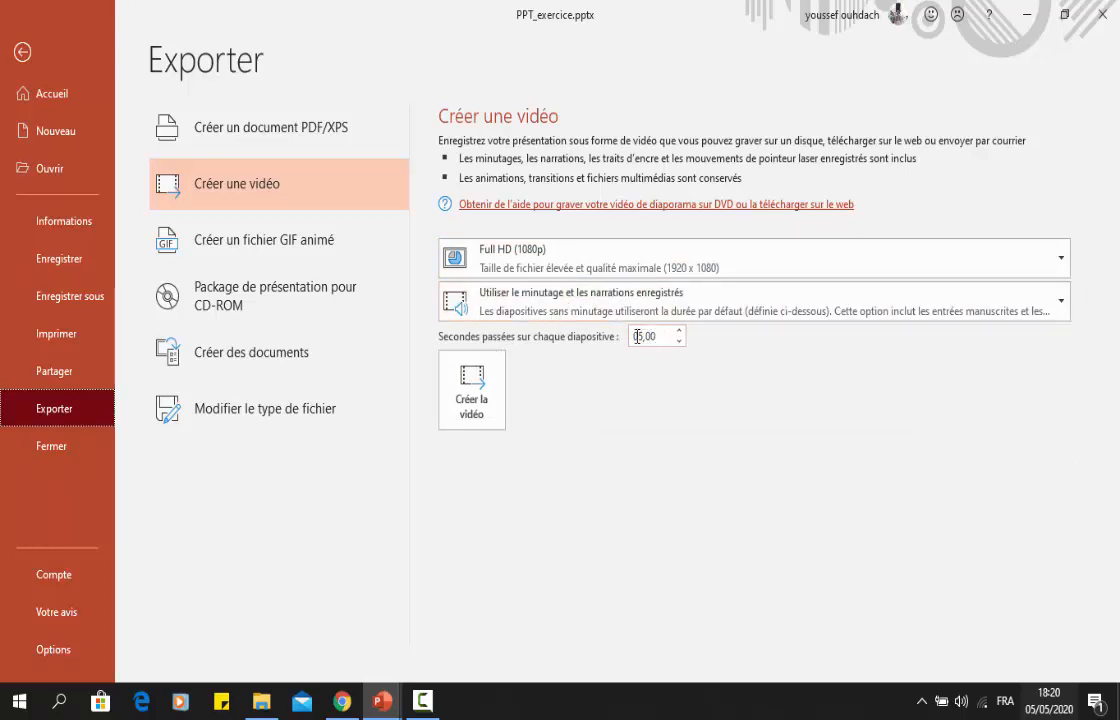
{"action": "left_click", "coordinate": [583, 260]}
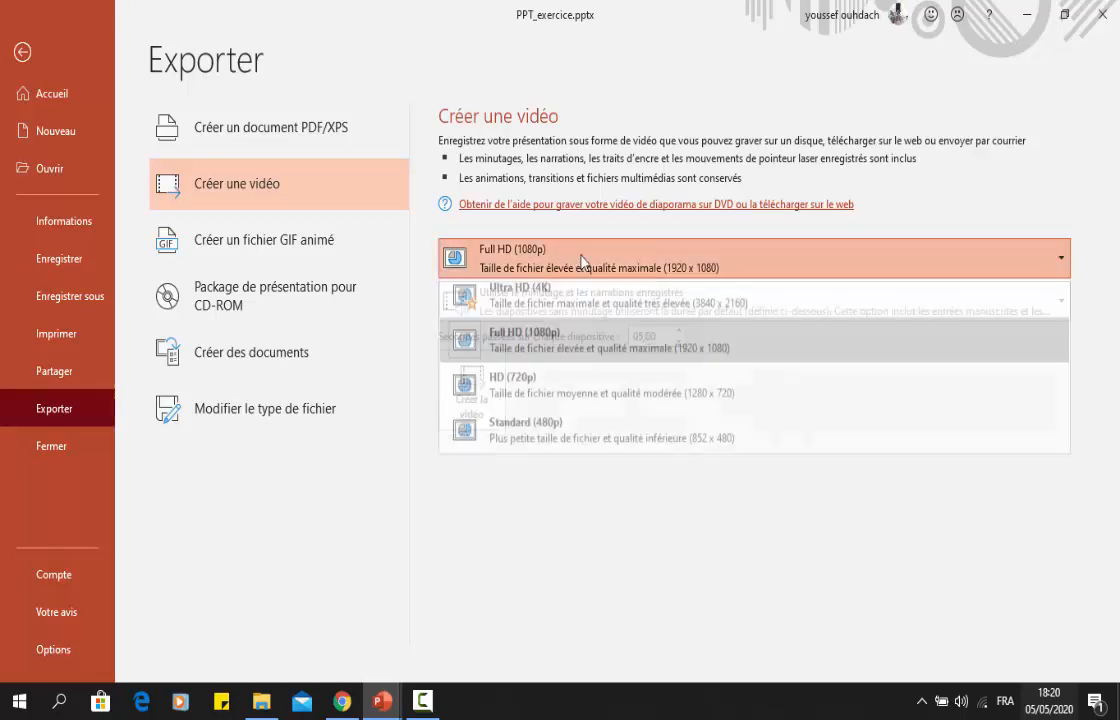
{"action": "left_click", "coordinate": [583, 260]}
{"action": "left_click", "coordinate": [583, 260]}
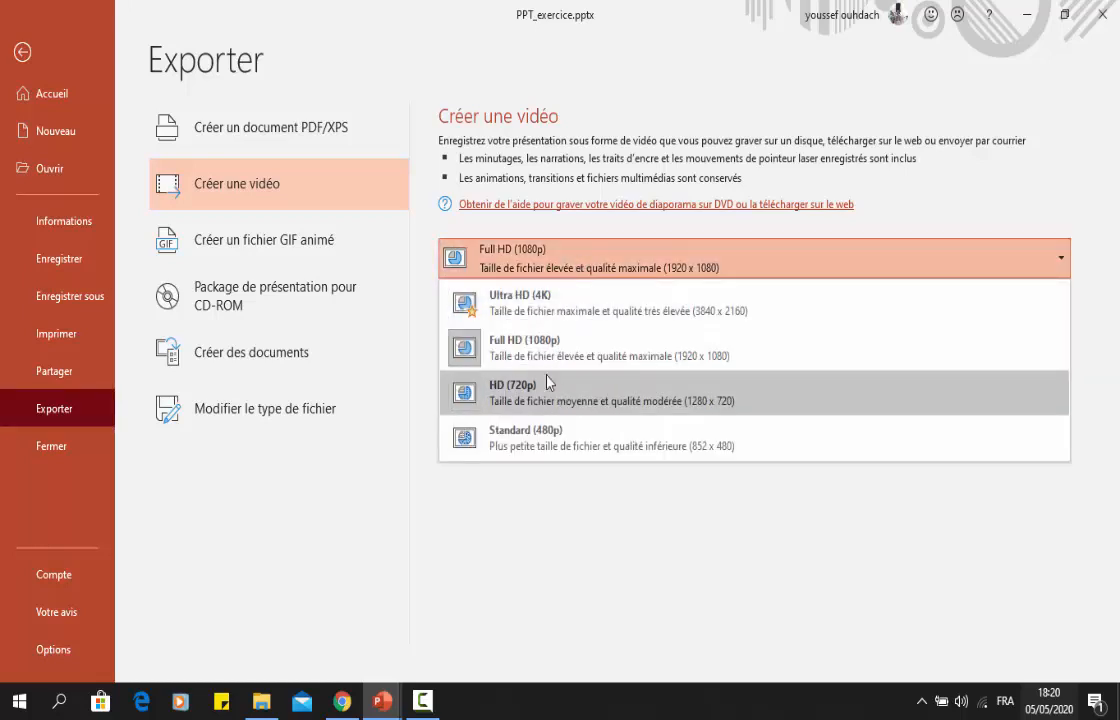
{"action": "left_click", "coordinate": [495, 390]}
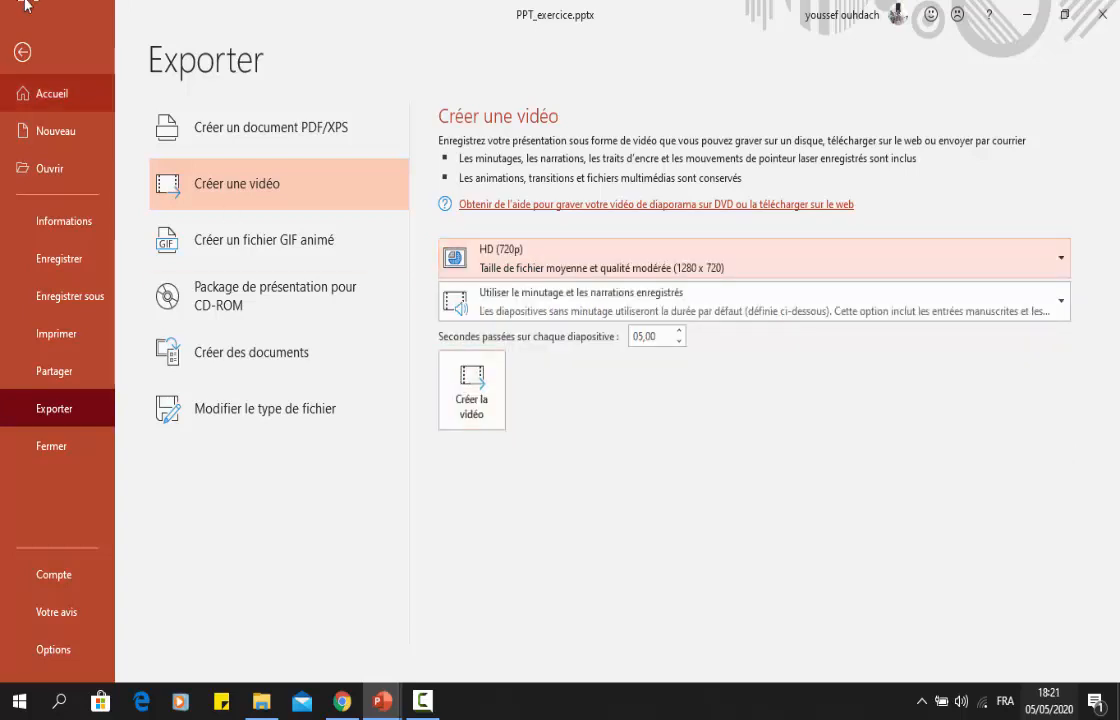
{"action": "left_click", "coordinate": [22, 52]}
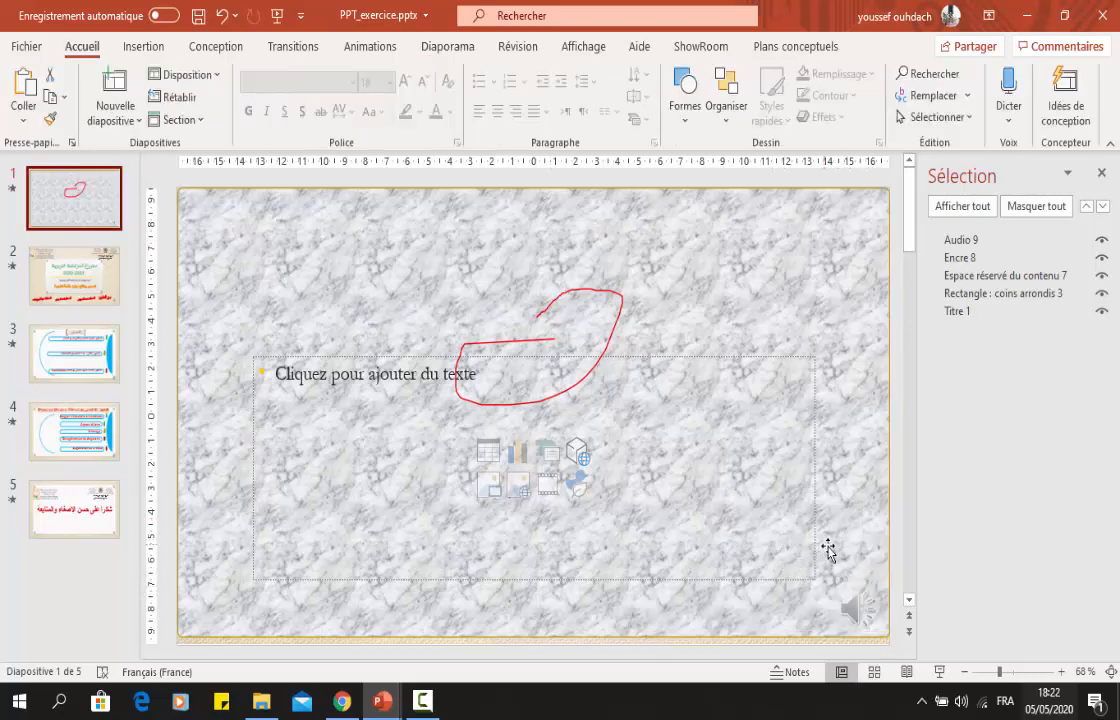
Delete the audio clip from slide 1 and show the slide's transition settings.
{"action": "left_click", "coordinate": [860, 594]}
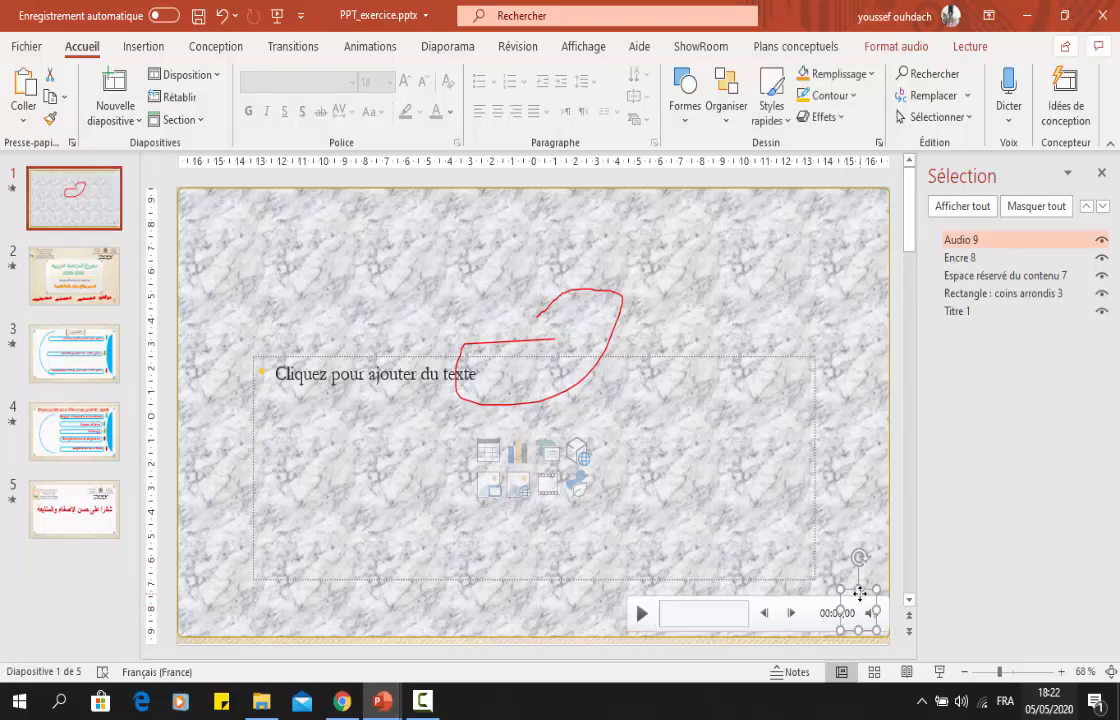
{"action": "key", "text": "Delete"}
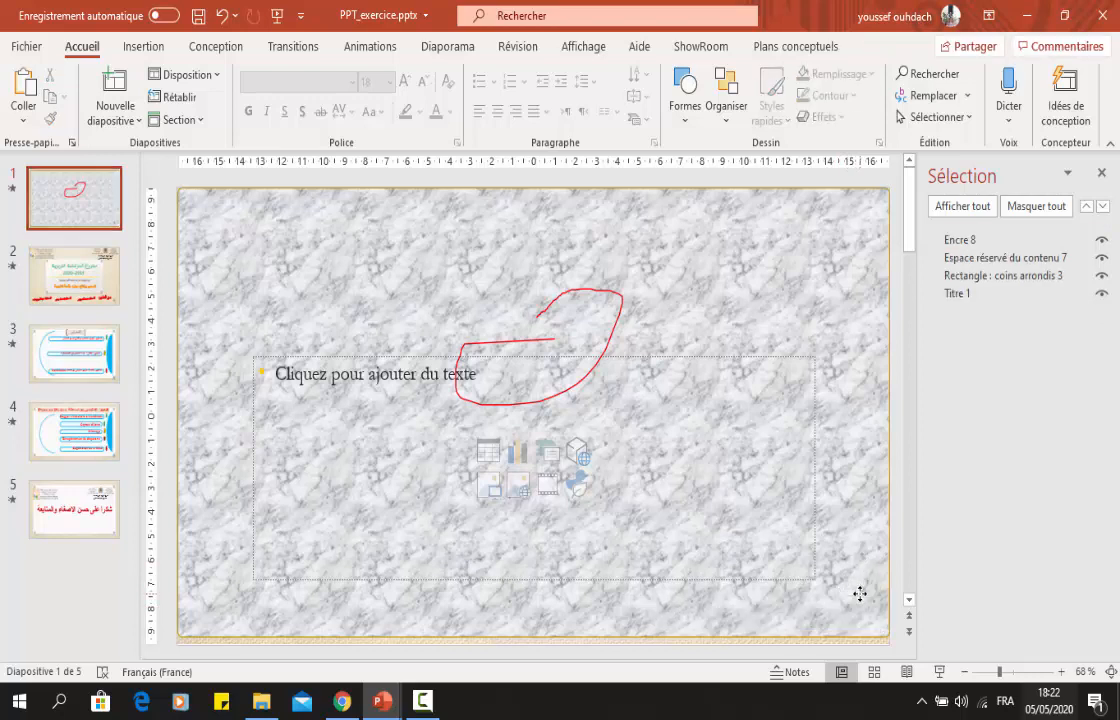
{"action": "left_click", "coordinate": [284, 50]}
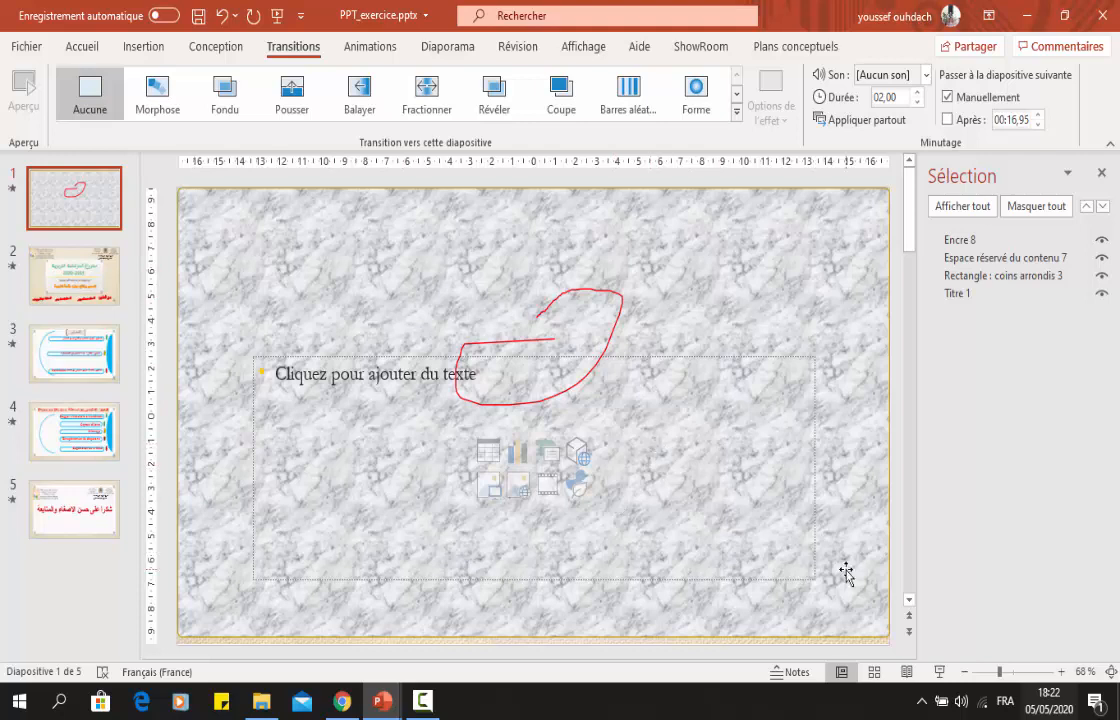
Delete the red ink drawing from slide 1 and display the presentation in reading view.
{"action": "left_click", "coordinate": [603, 291]}
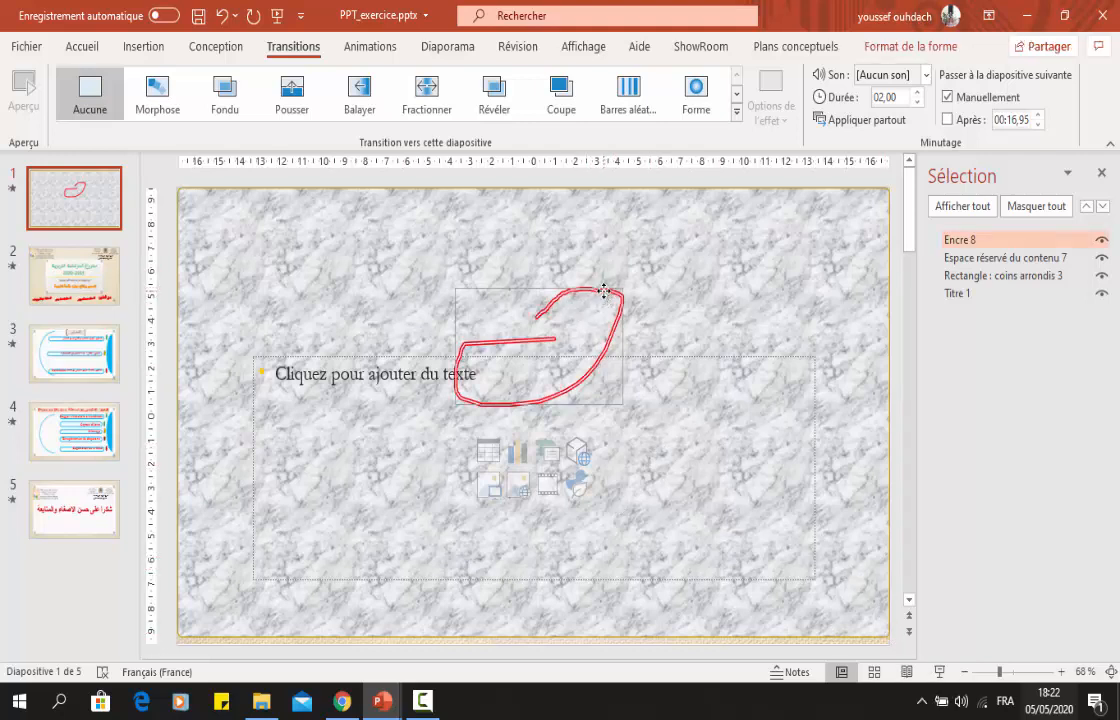
{"action": "key", "text": "Delete"}
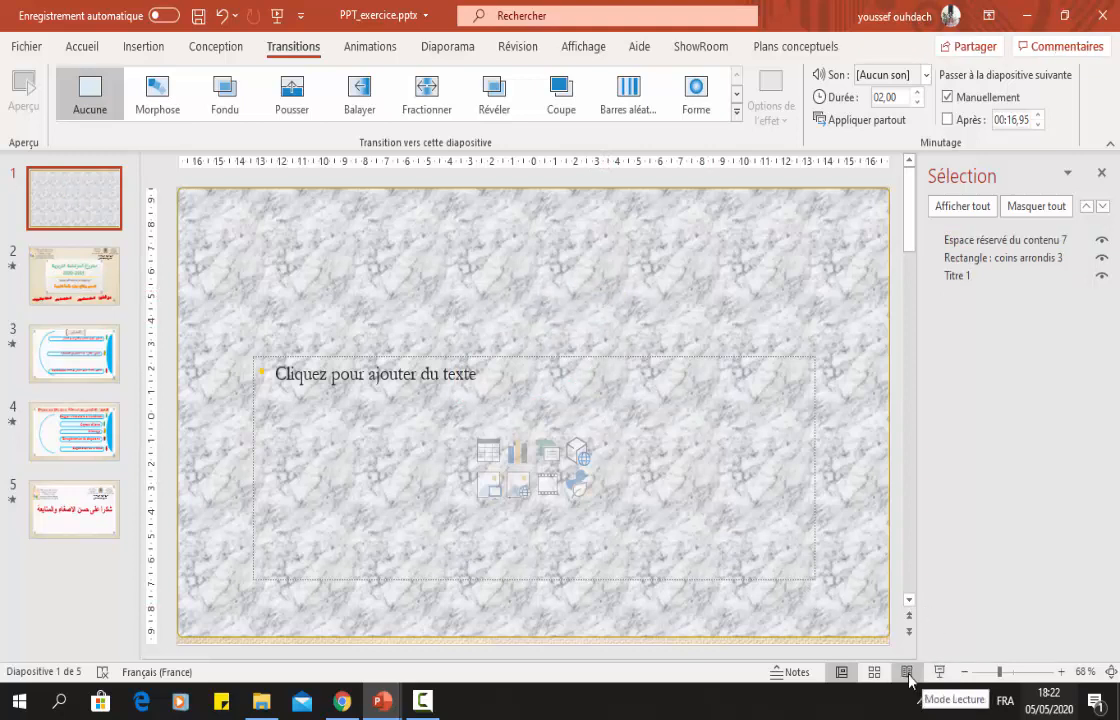
{"action": "left_click", "coordinate": [907, 673]}
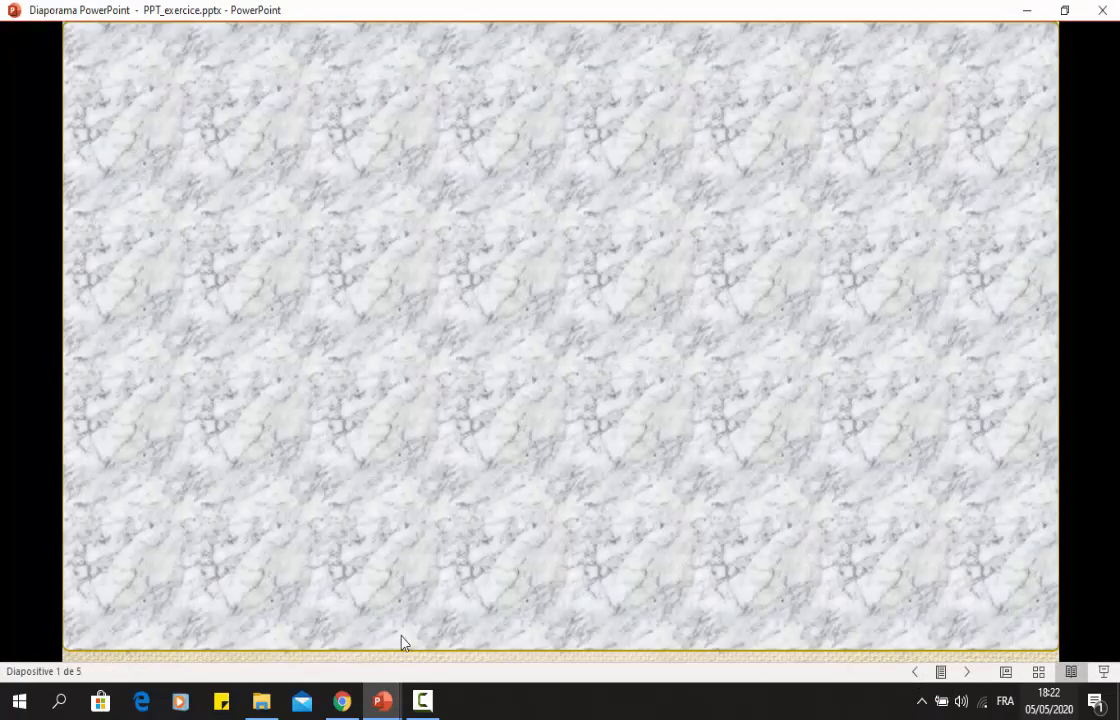
Switch to Présentation1, start inserting a screen recording, and set the capture area around the PPT_exercice slide shown in reading view.
{"action": "mouse_move", "coordinate": [383, 700]}
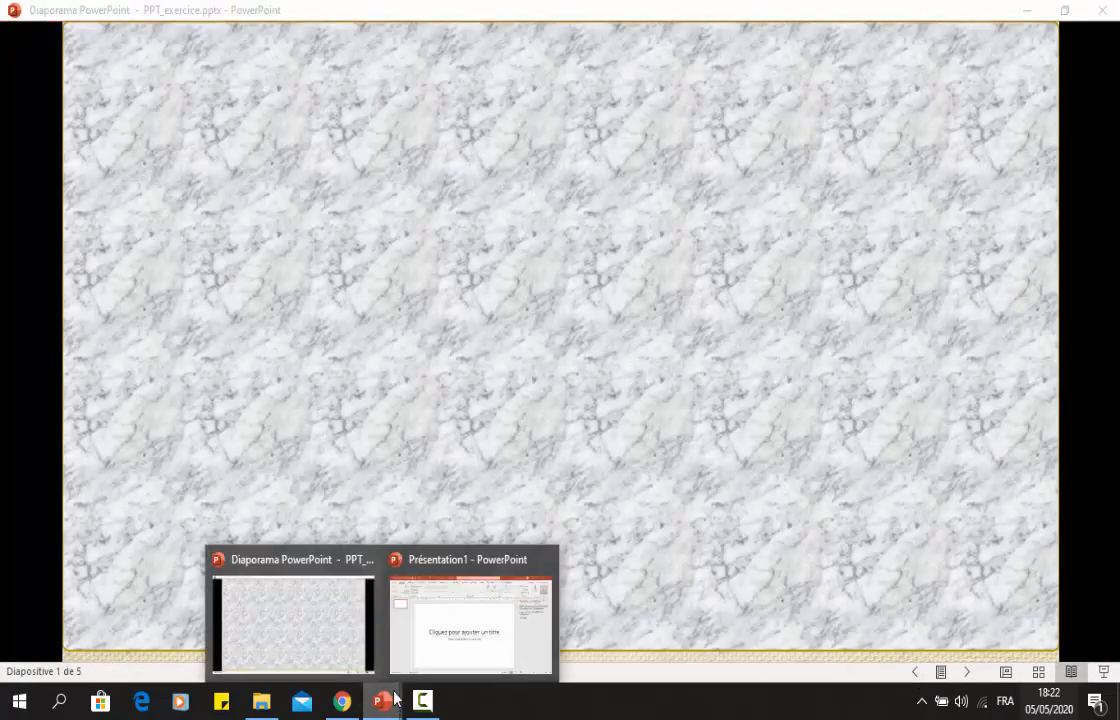
{"action": "left_click", "coordinate": [473, 630]}
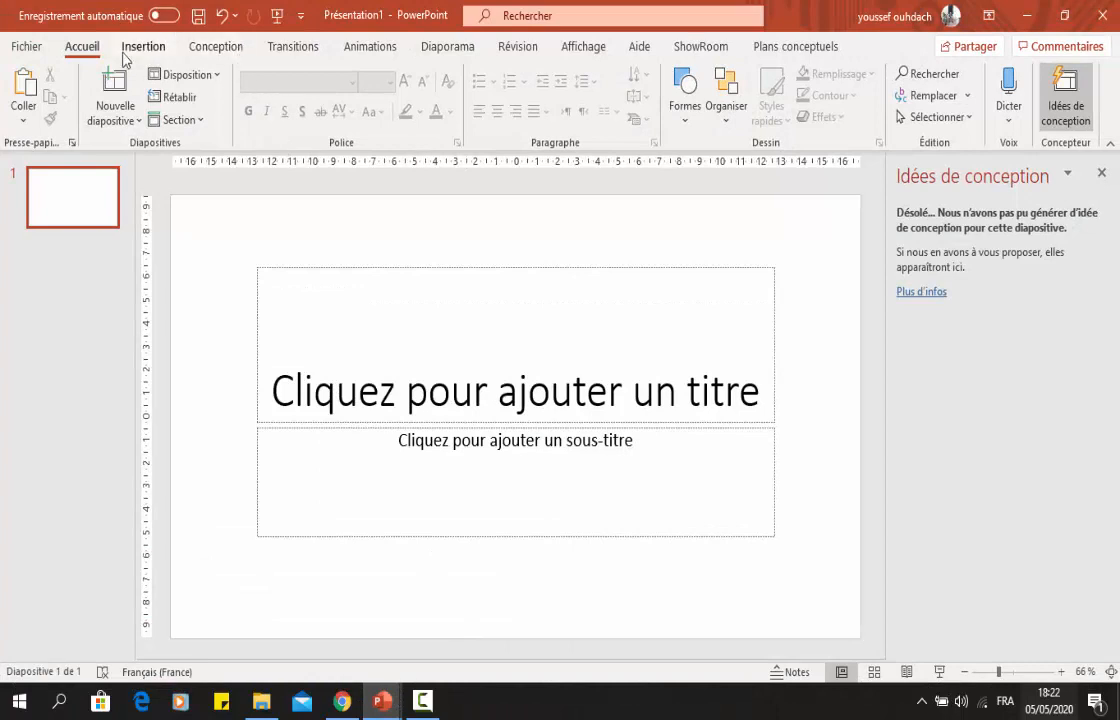
{"action": "left_click", "coordinate": [150, 48]}
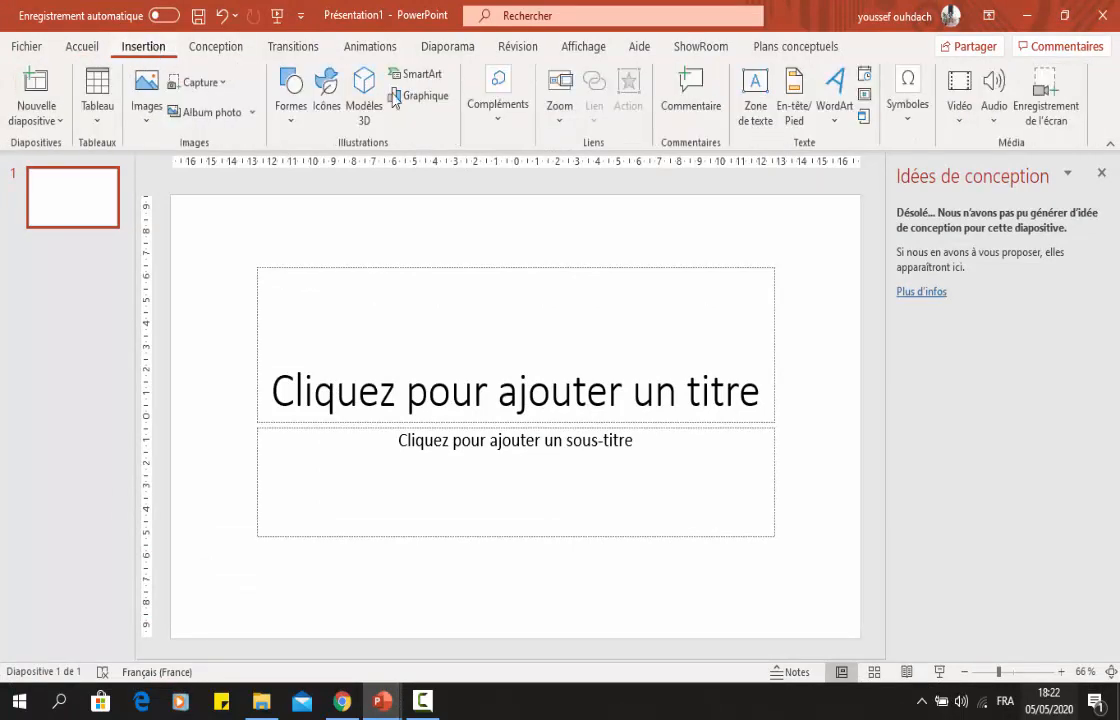
{"action": "left_click", "coordinate": [1068, 110]}
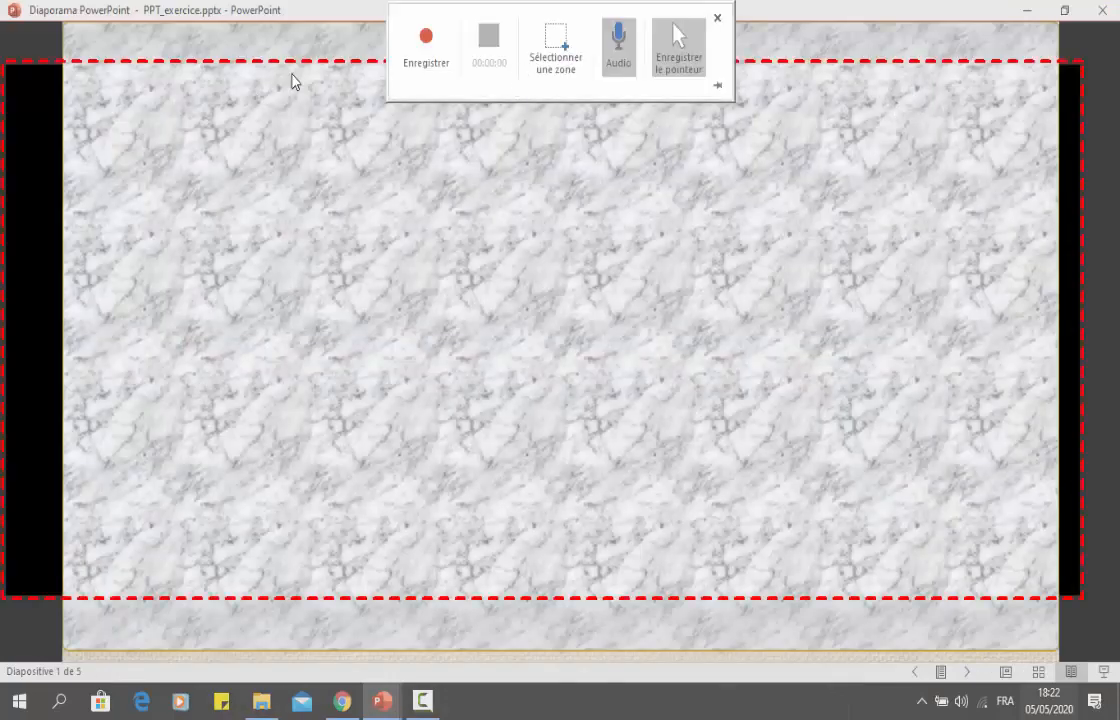
{"action": "left_click", "coordinate": [552, 52]}
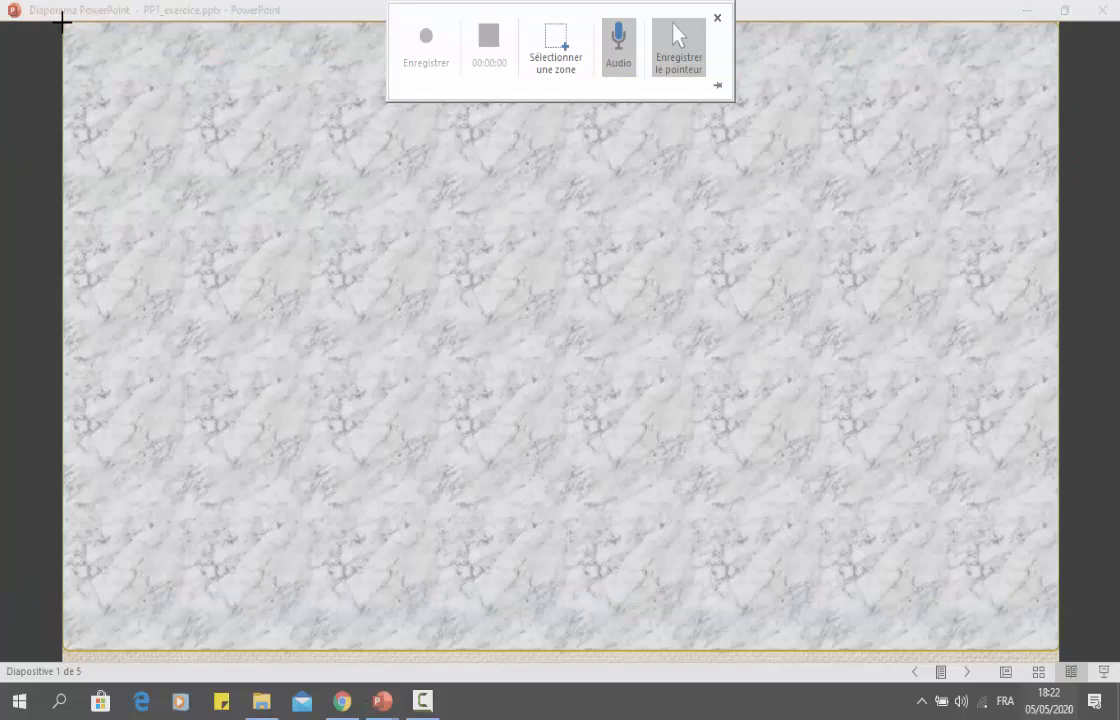
{"action": "mouse_move", "coordinate": [69, 31]}
{"action": "left_mouse_down"}
{"action": "mouse_move", "coordinate": [330, 215]}
{"action": "mouse_move", "coordinate": [415, 292]}
{"action": "mouse_move", "coordinate": [845, 517]}
{"action": "mouse_move", "coordinate": [965, 622]}
{"action": "mouse_move", "coordinate": [1058, 664]}
{"action": "left_mouse_up"}
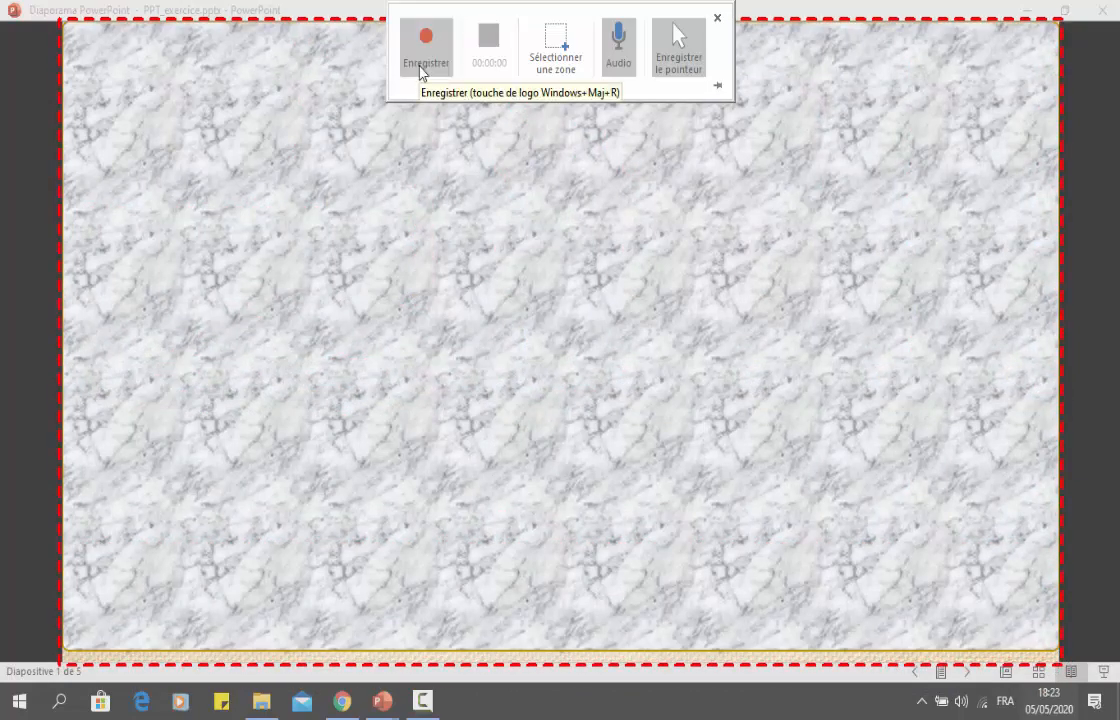
Record the slideshow with audio and pointer while advancing from slide 1 through the following slides.
{"action": "left_click", "coordinate": [420, 66]}
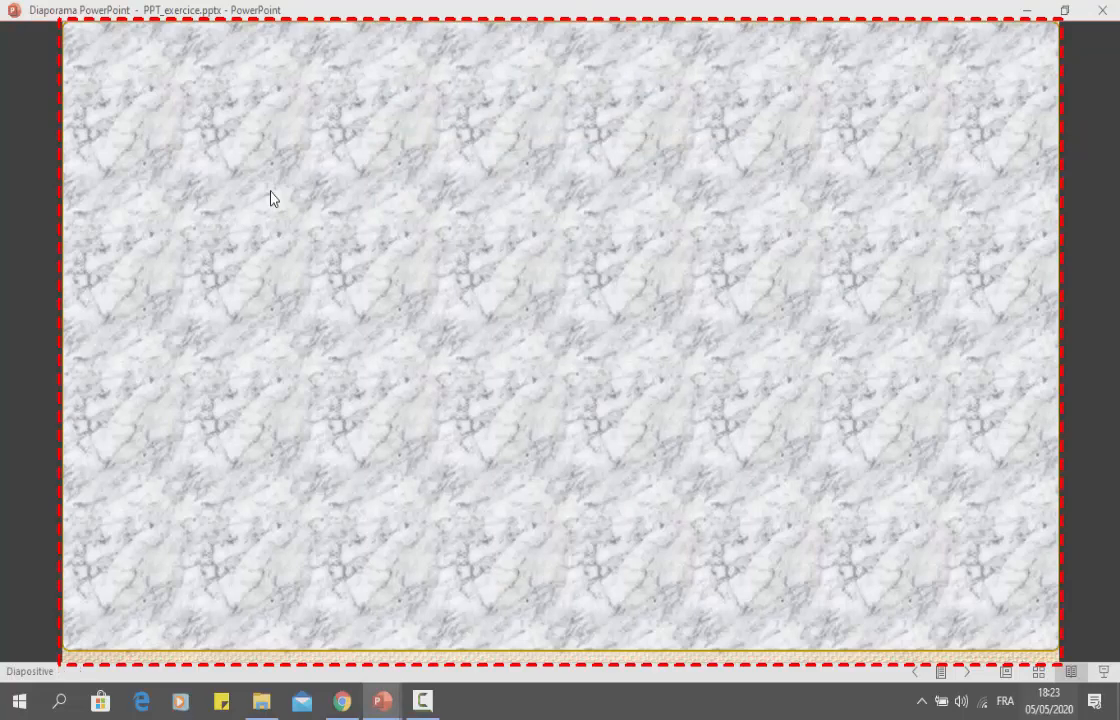
{"action": "left_click", "coordinate": [270, 197]}
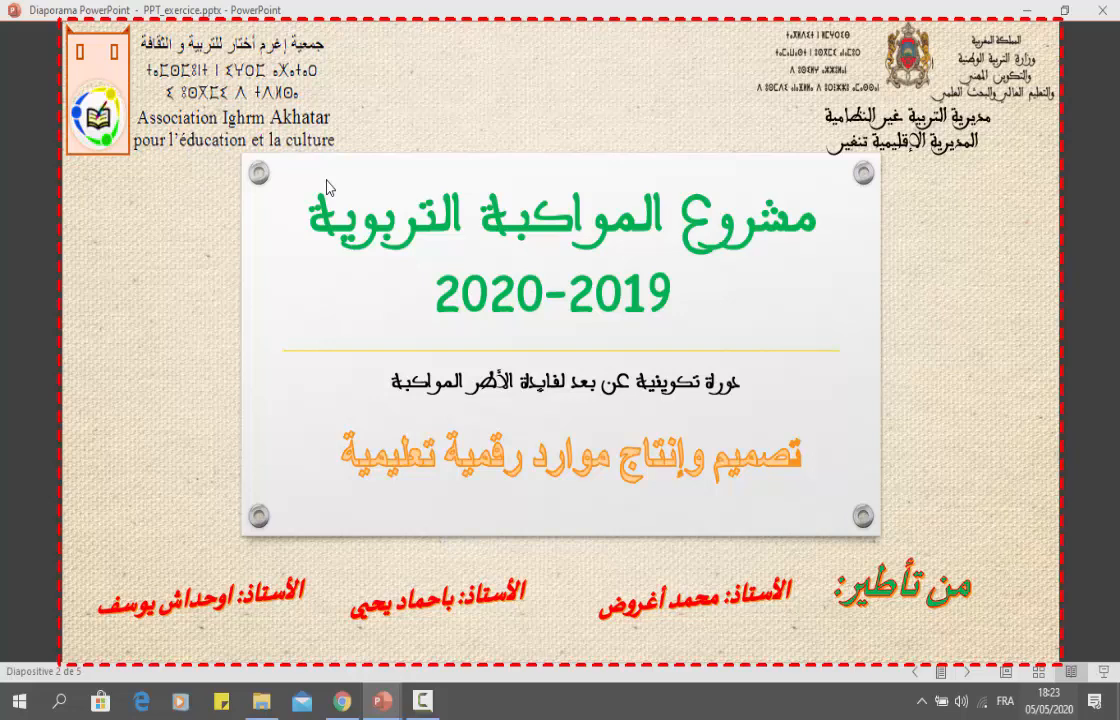
{"action": "left_click", "coordinate": [327, 187]}
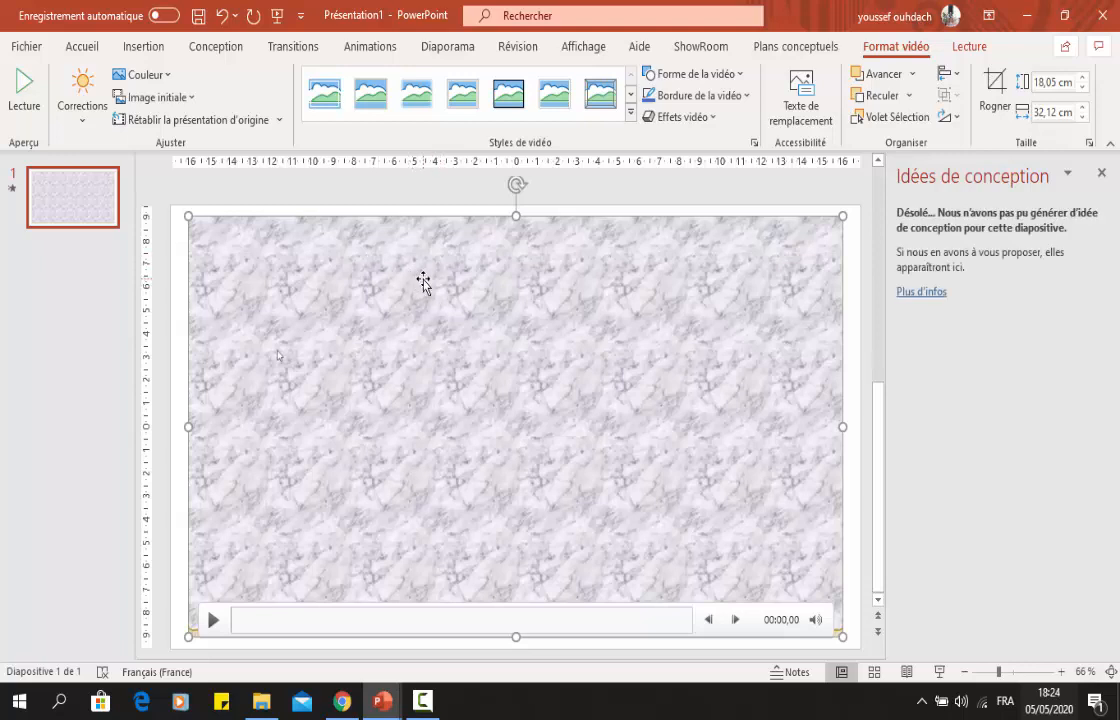
Enlarge the recorded video to 19,05 × 33,91 cm so it fills the slide, and save it as Média1.mp4 in Documents.
{"action": "left_click_drag", "start_coordinate": [422, 280], "coordinate": [408, 256]}
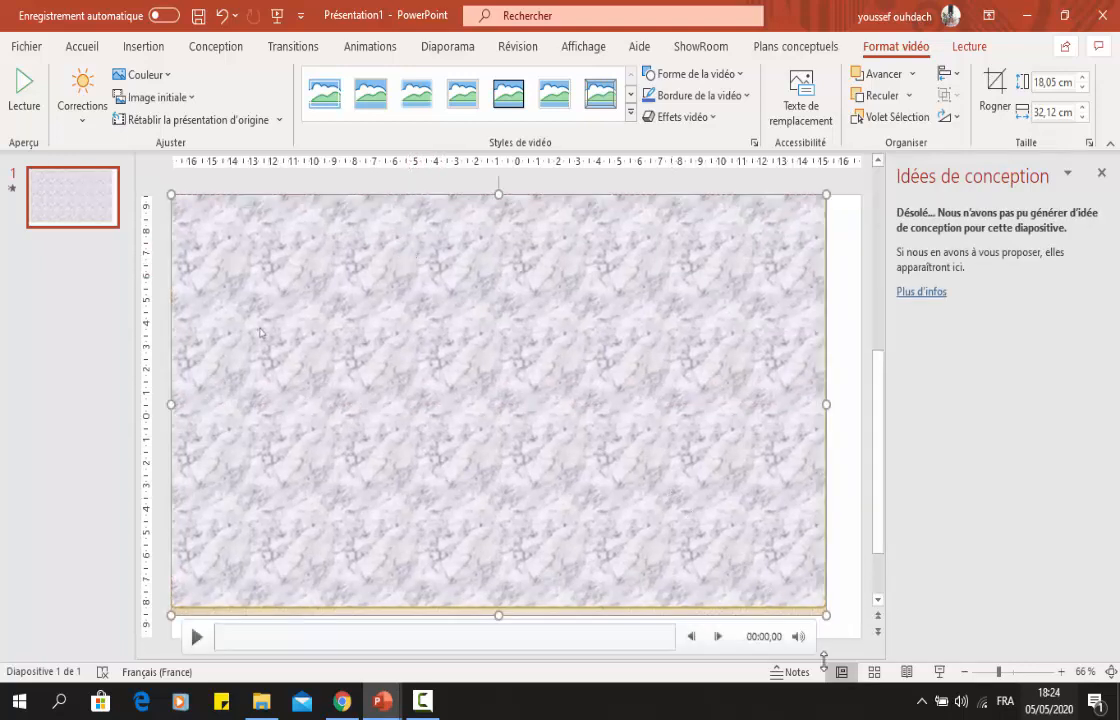
{"action": "left_click_drag", "start_coordinate": [829, 617], "coordinate": [855, 632]}
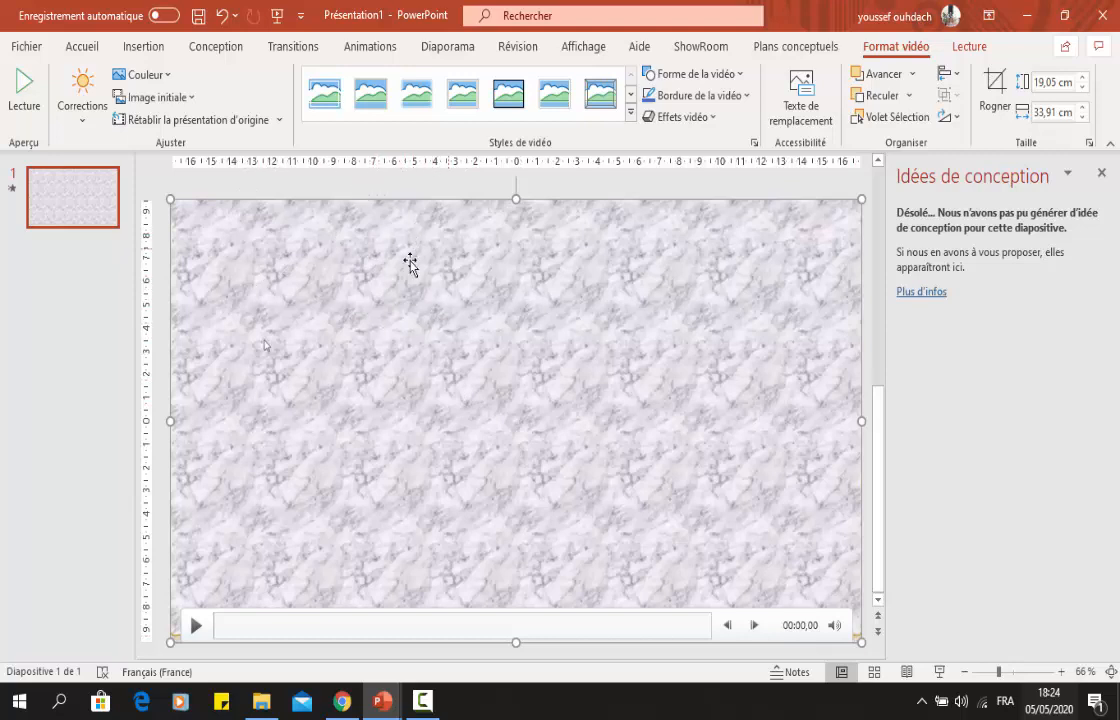
{"action": "right_click", "coordinate": [391, 286]}
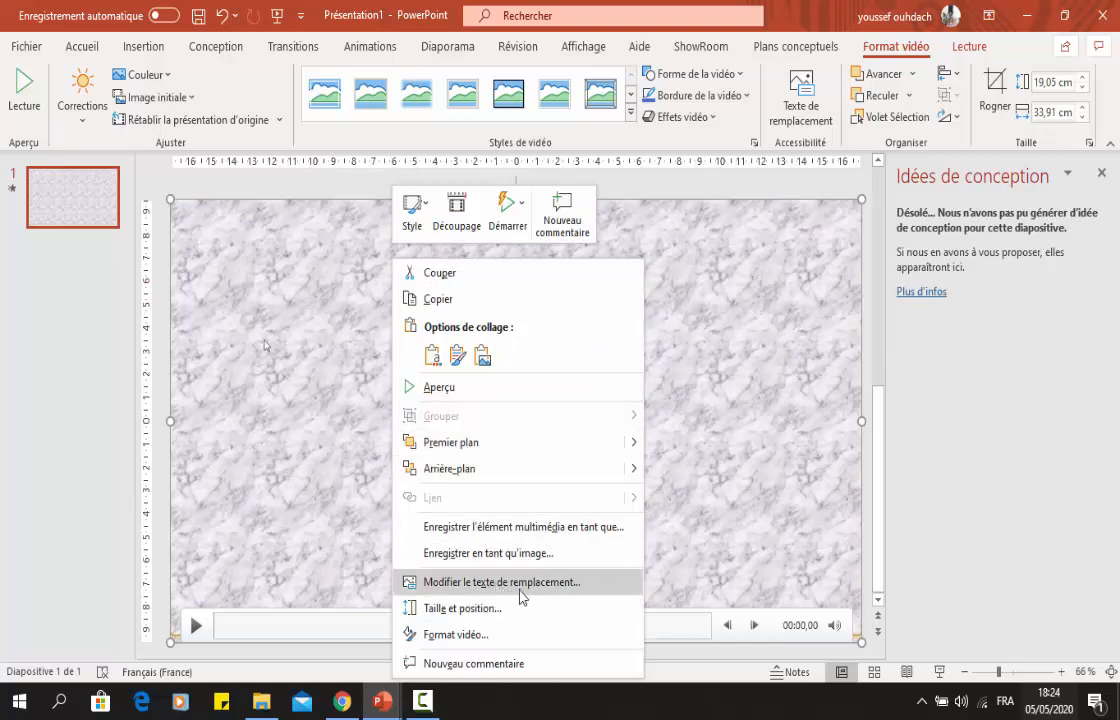
{"action": "left_click", "coordinate": [563, 527]}
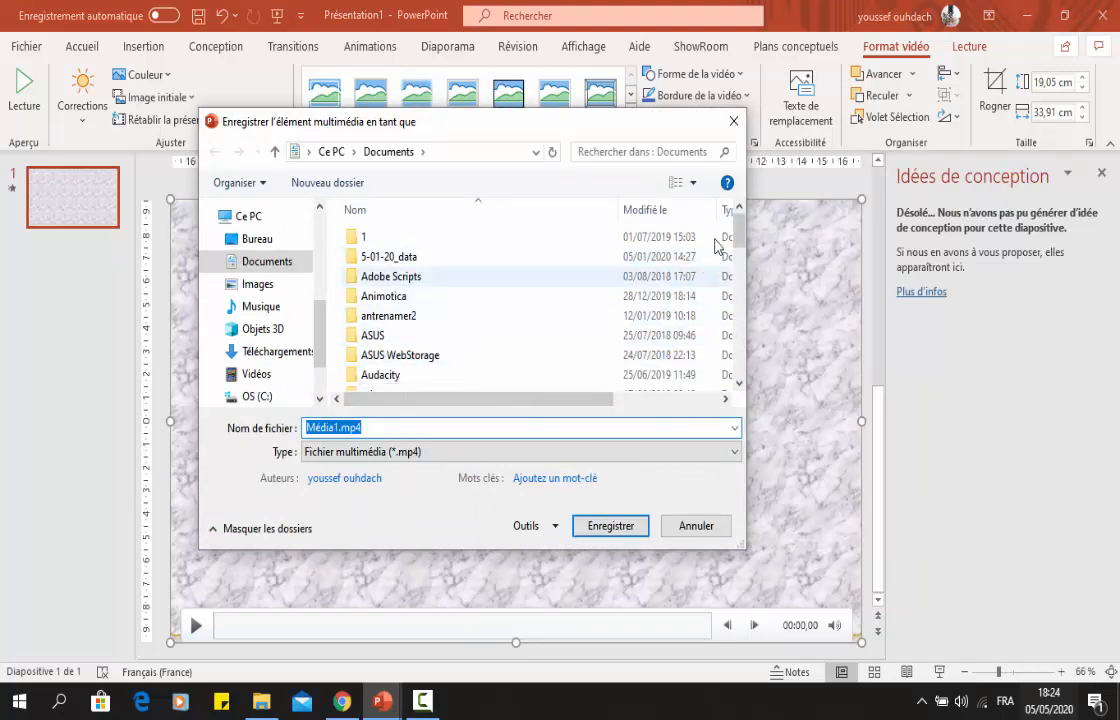
{"action": "left_click_drag", "start_coordinate": [741, 233], "coordinate": [741, 308]}
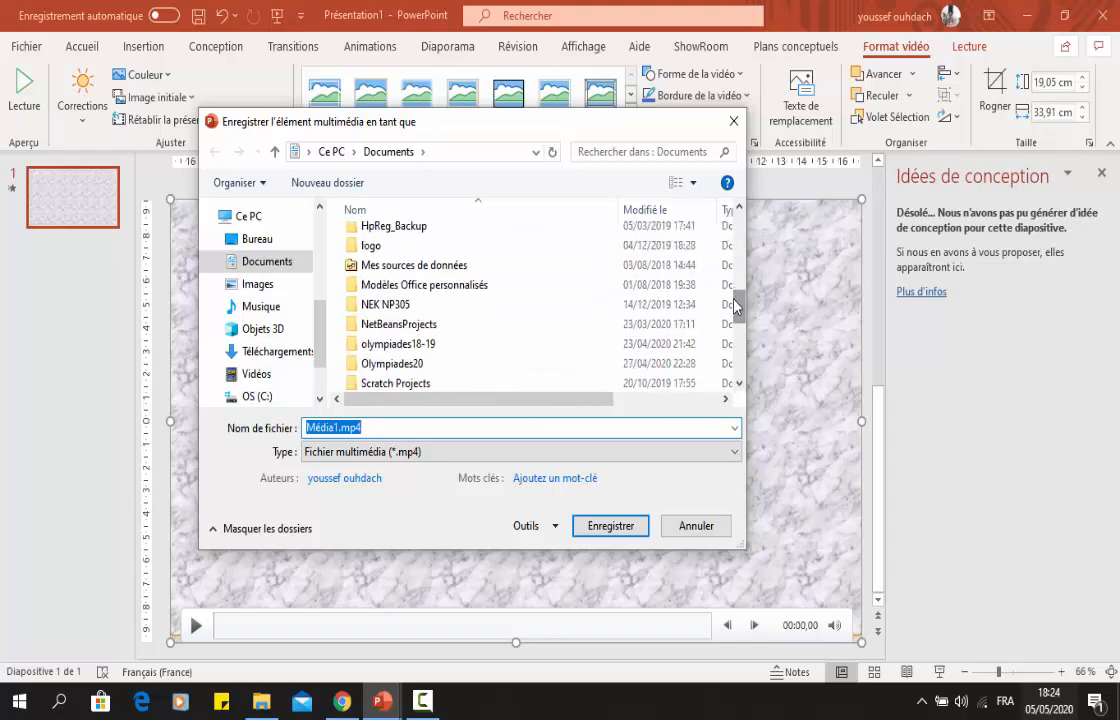
{"action": "left_click", "coordinate": [636, 531]}
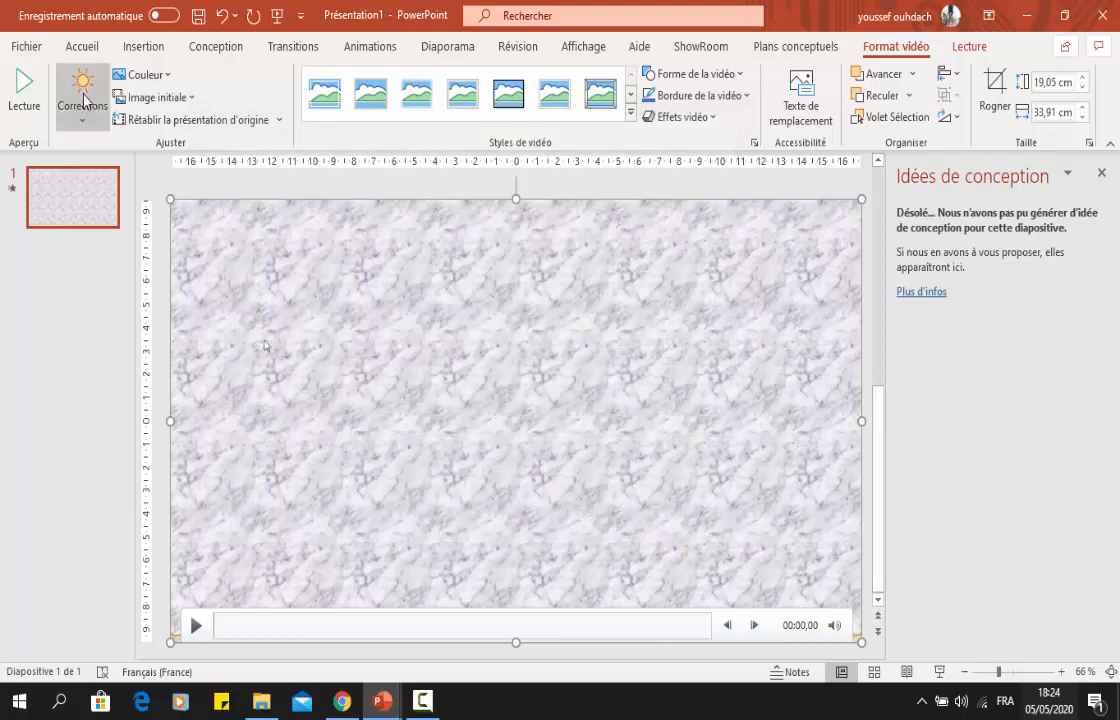
Minimize Présentation1 and switch to File Explorer to view the recent files.
{"action": "left_click", "coordinate": [26, 49]}
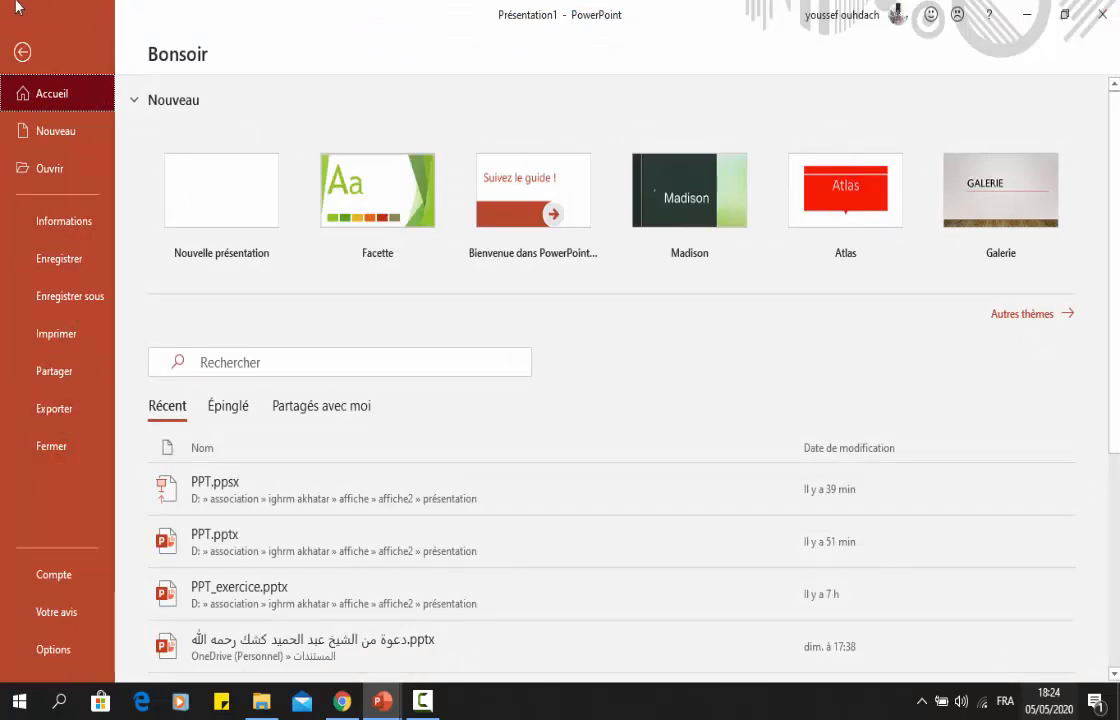
{"action": "left_click", "coordinate": [23, 54]}
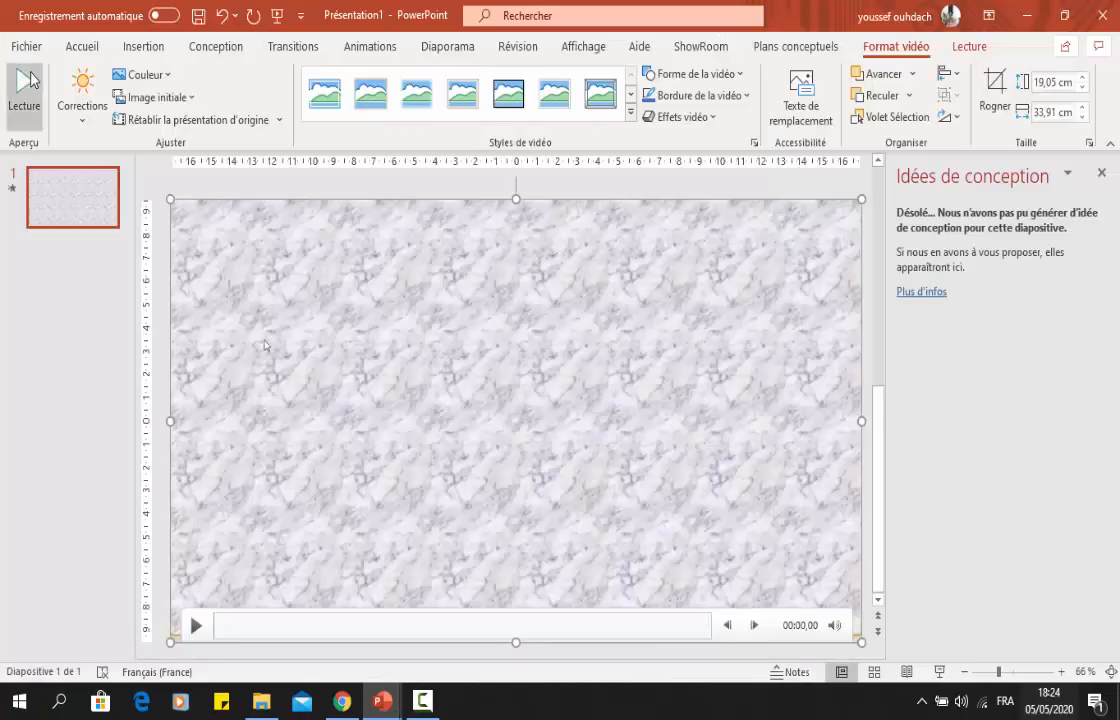
{"action": "left_click", "coordinate": [1027, 16]}
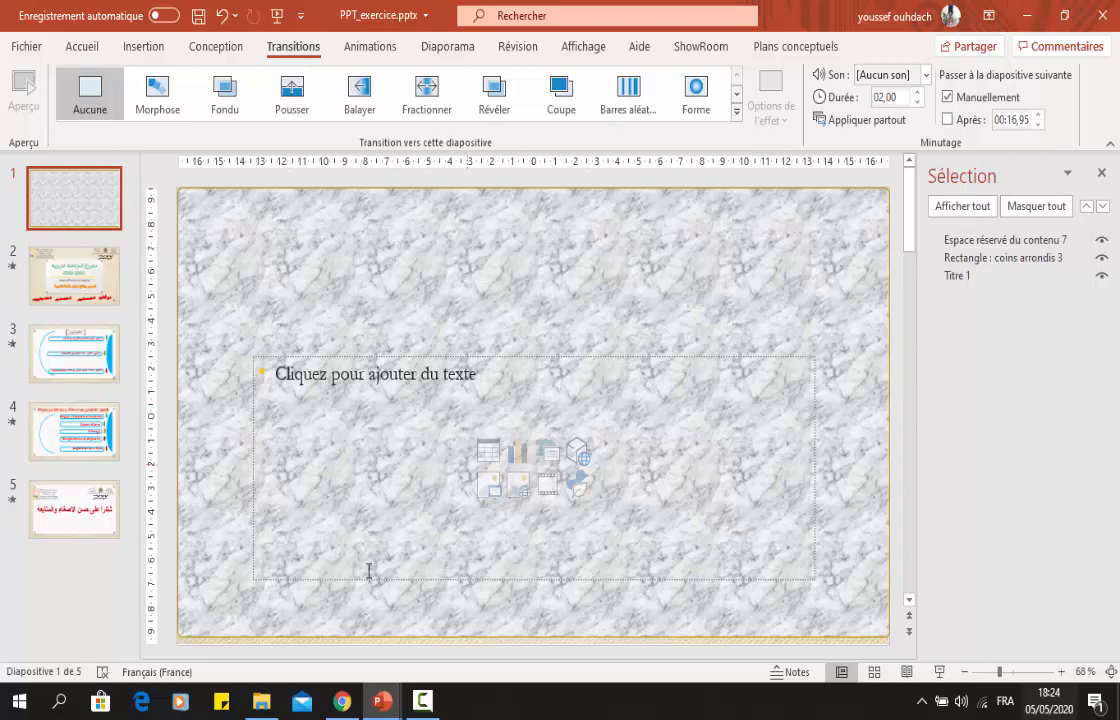
{"action": "left_click", "coordinate": [260, 703]}
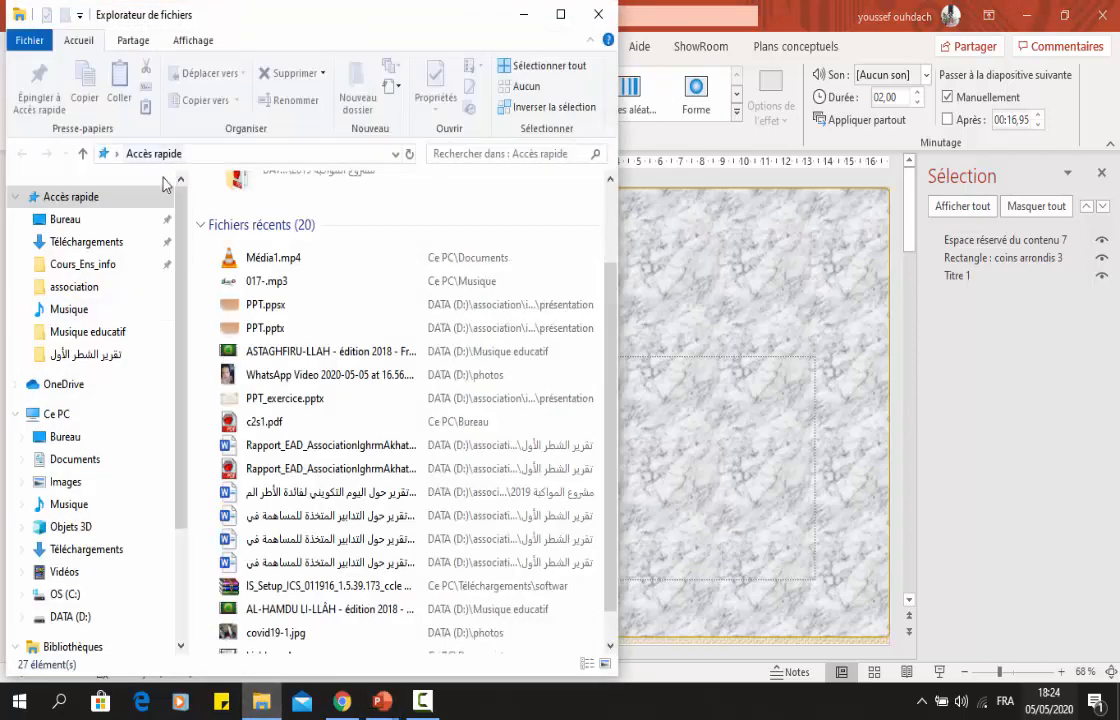